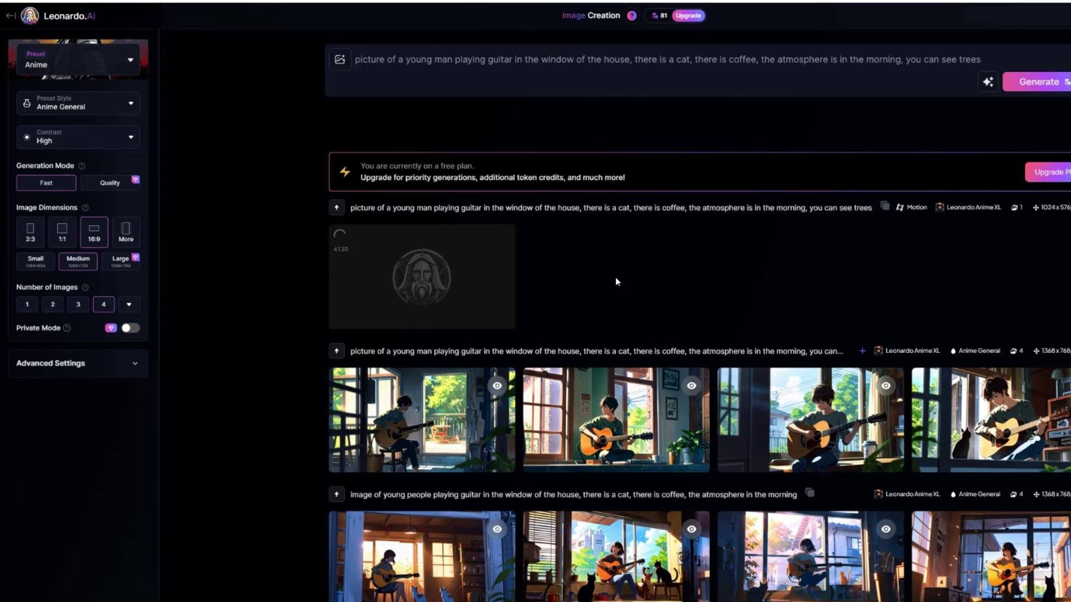
Step: View enlarged versions of the generated images of the guitarist beside potted plants and the guitarist with a black cat, closing each one
left_click(601, 418)
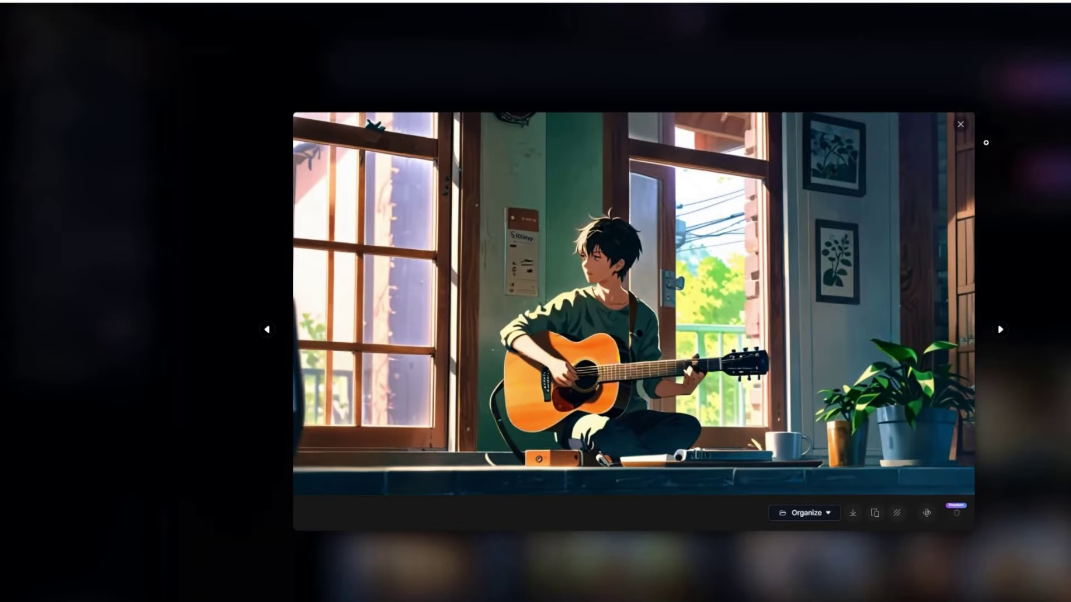
left_click(960, 125)
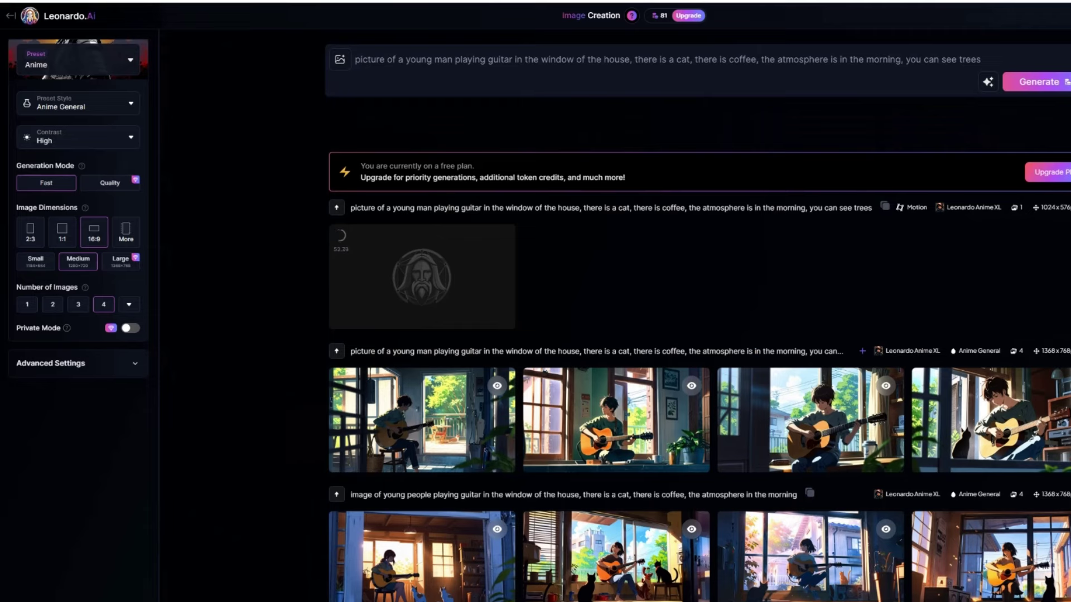
left_click(1020, 407)
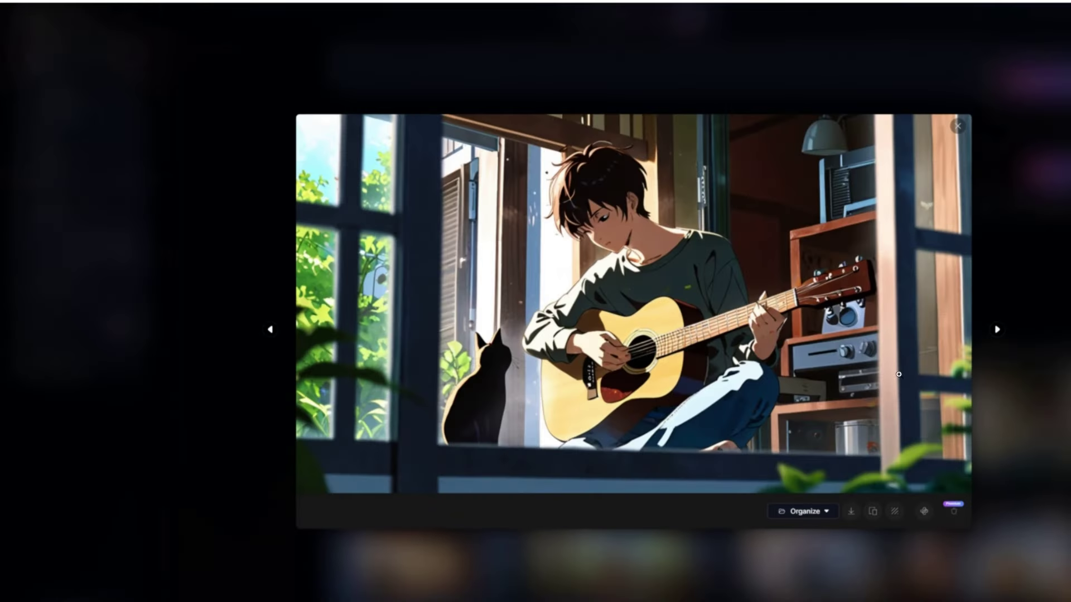
left_click(965, 128)
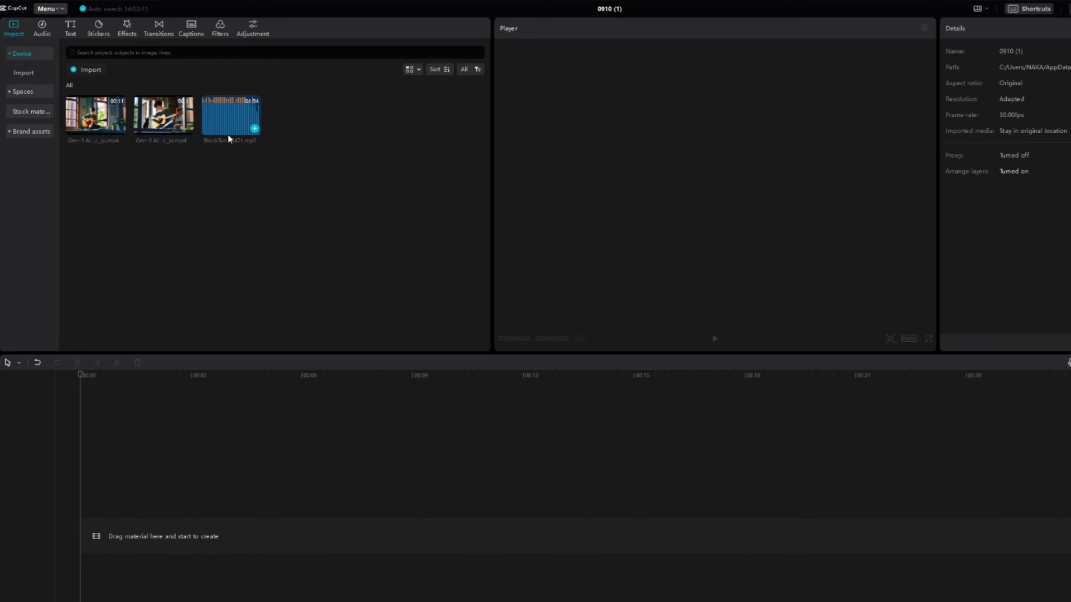
Step: In CapCut, lay the StockTune audio at the timeline's start, preview both videos, and place the guitarist-with-cat clip above the audio
left_click_drag(229, 137, 107, 568)
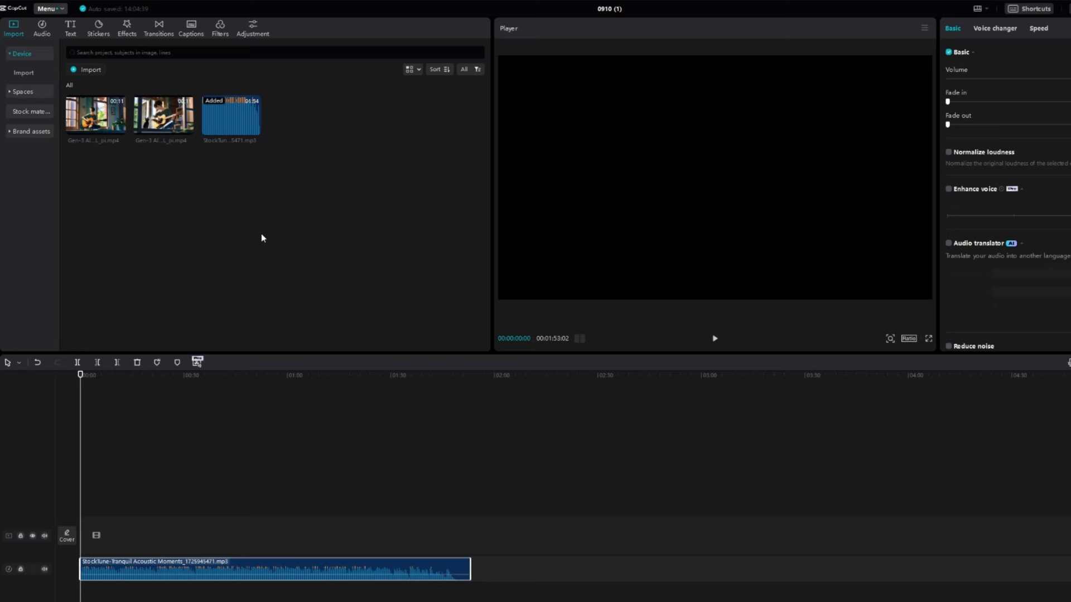
left_click(157, 118)
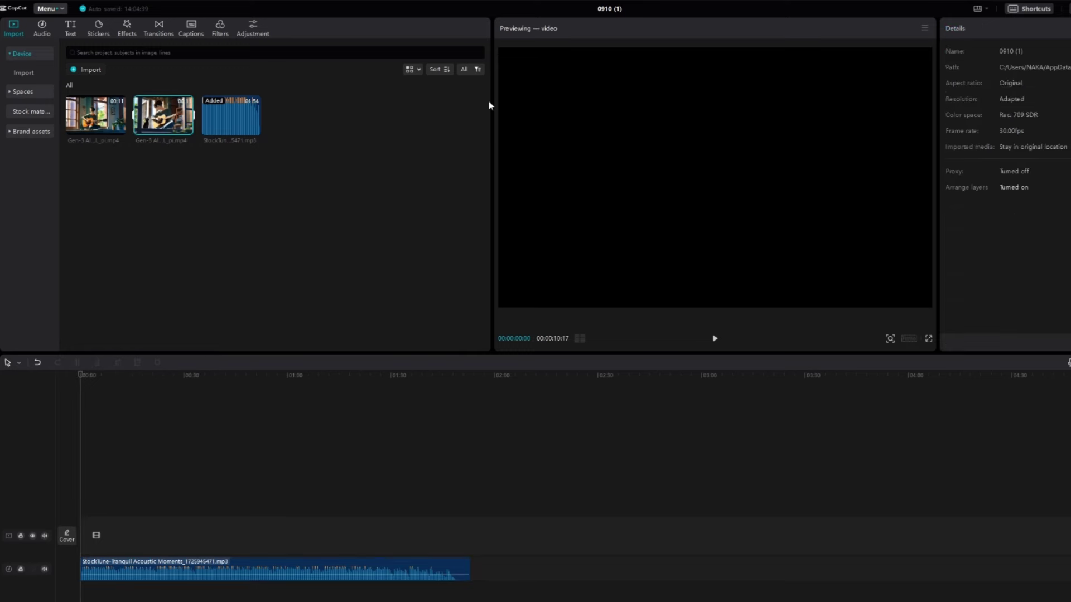
key("space")
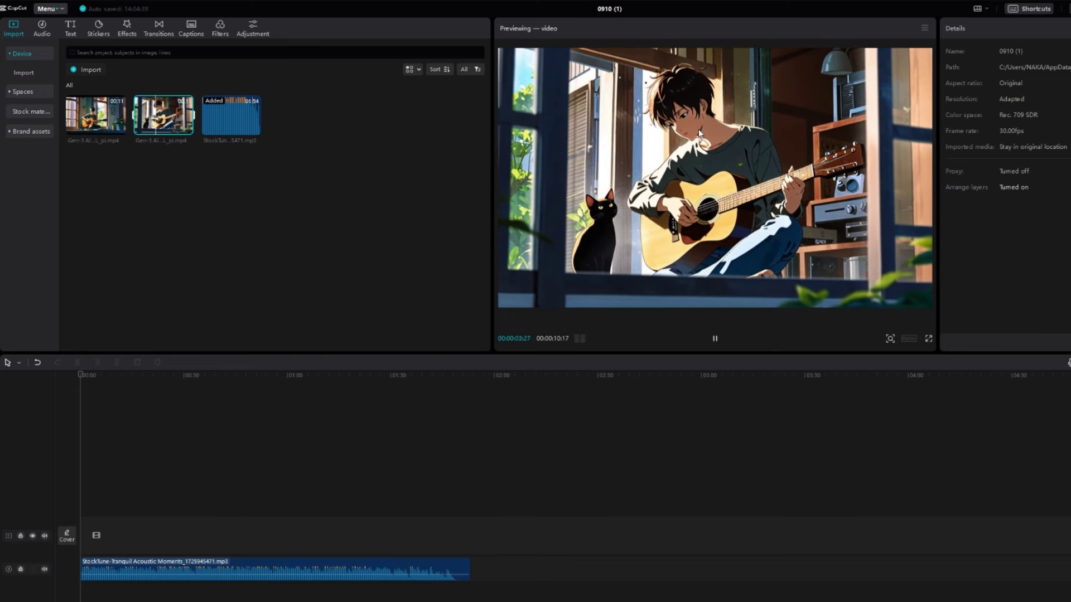
left_click(83, 104)
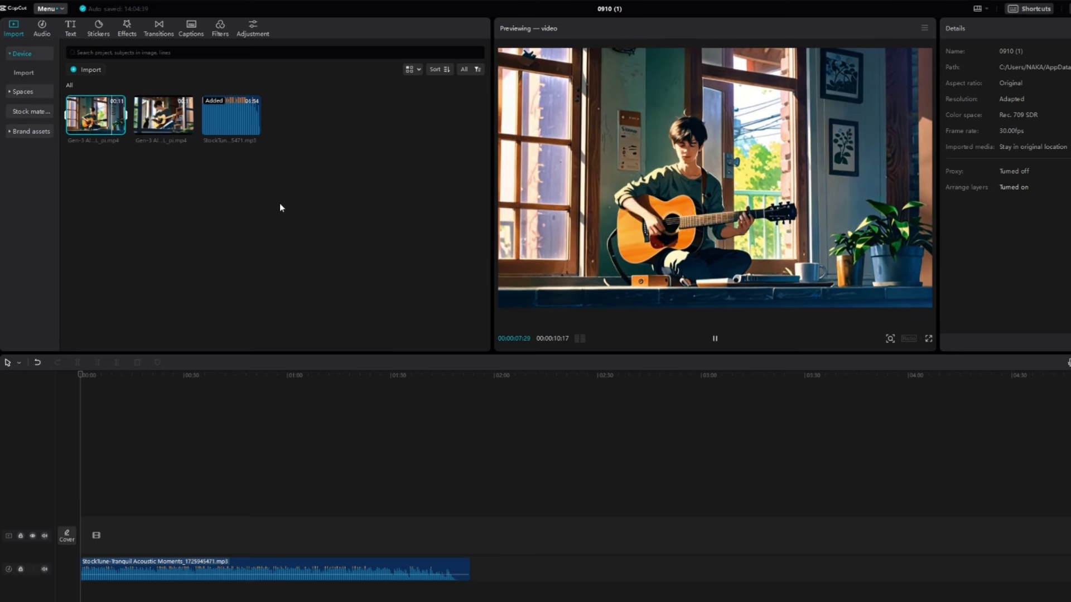
mouse_move(120, 128)
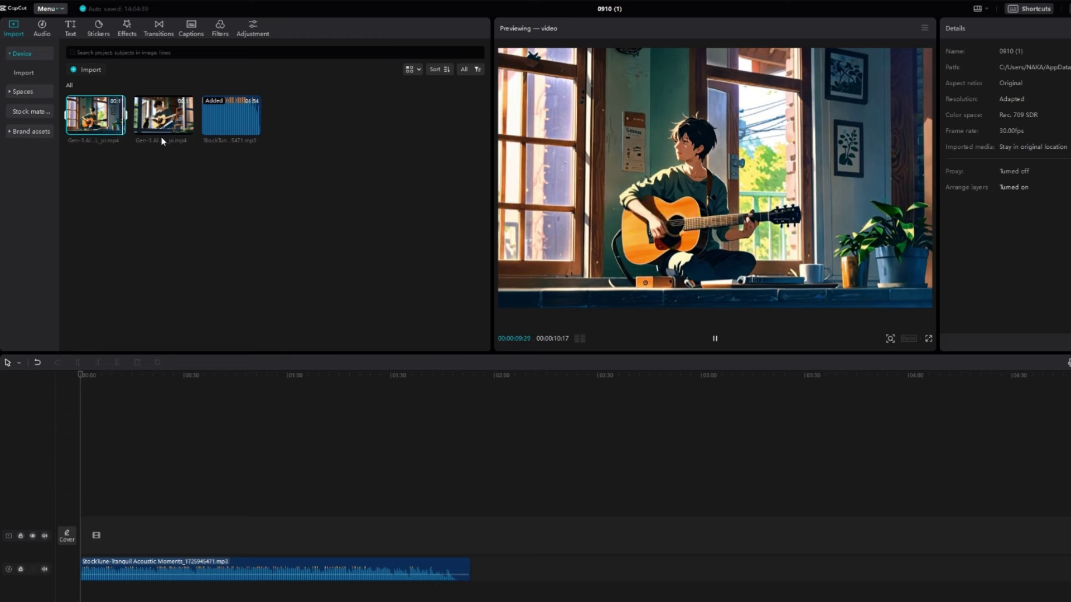
left_click_drag(162, 134, 84, 538)
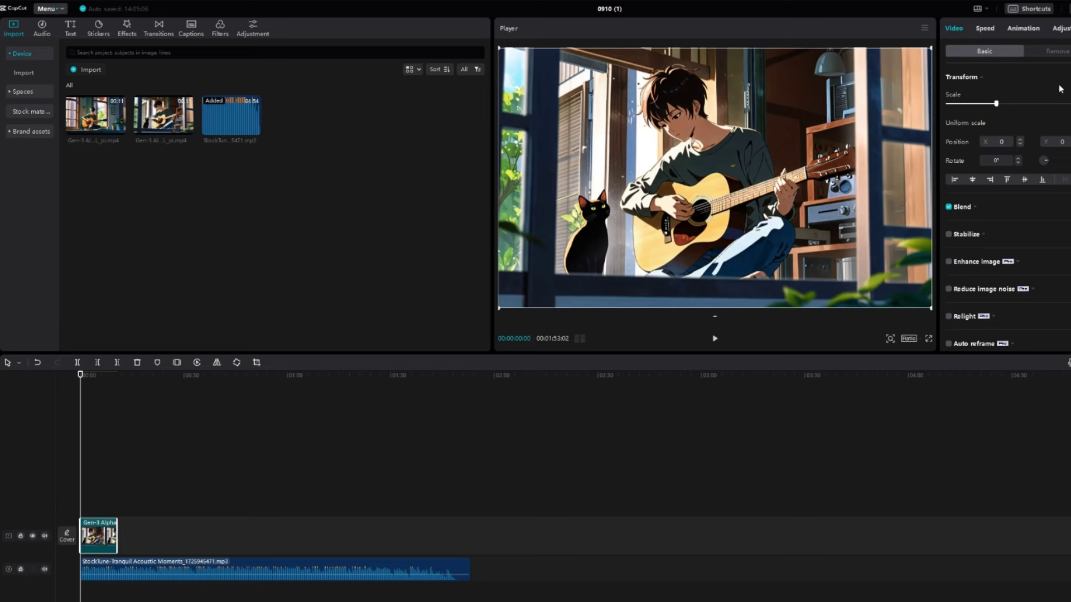
Step: Slow the guitarist-with-cat clip to 0.60x speed, trying 0.50x as well and playing the timeline to judge the motion
left_click(985, 29)
left_click_drag(995, 99, 978, 95)
key("space")
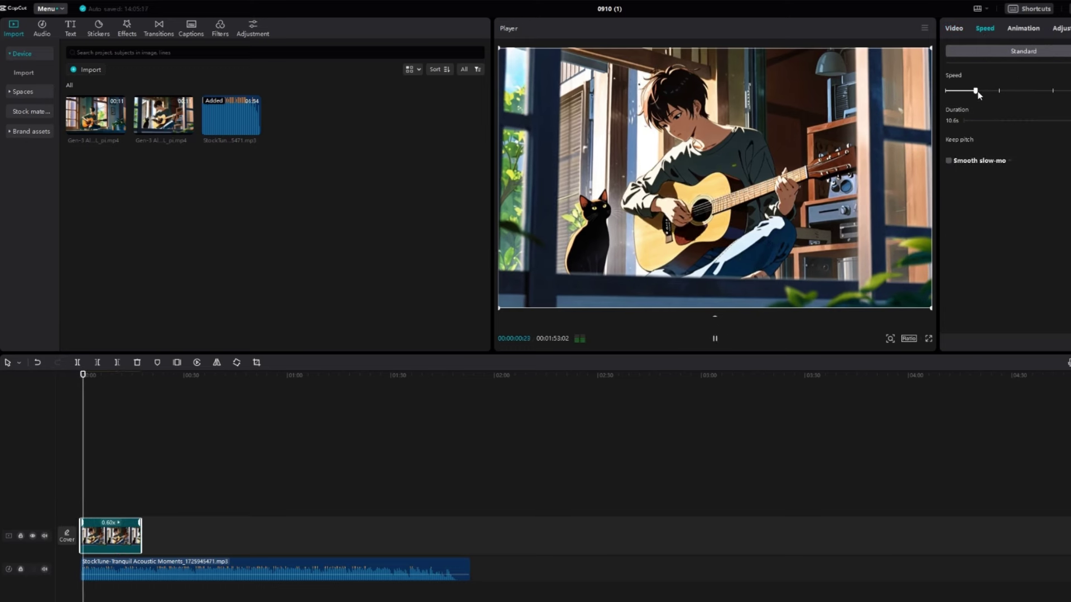
key("space")
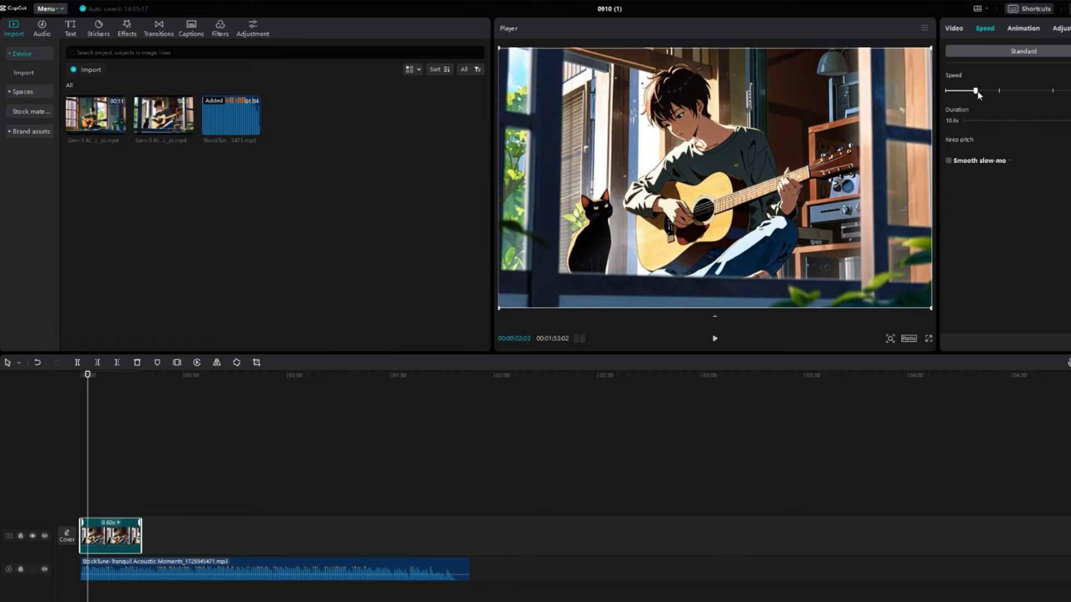
key("space")
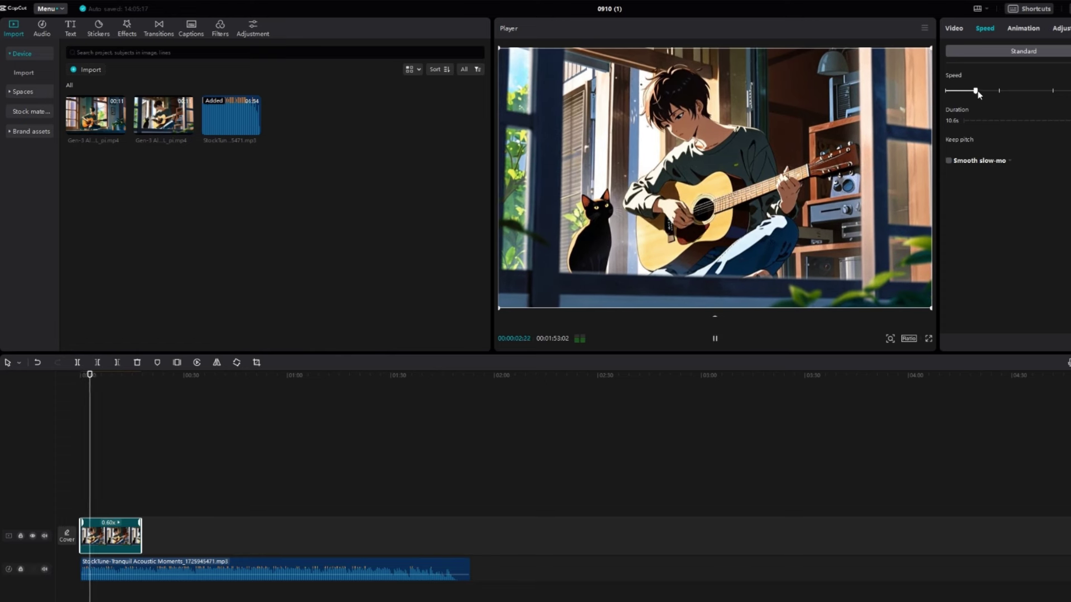
left_click(969, 91)
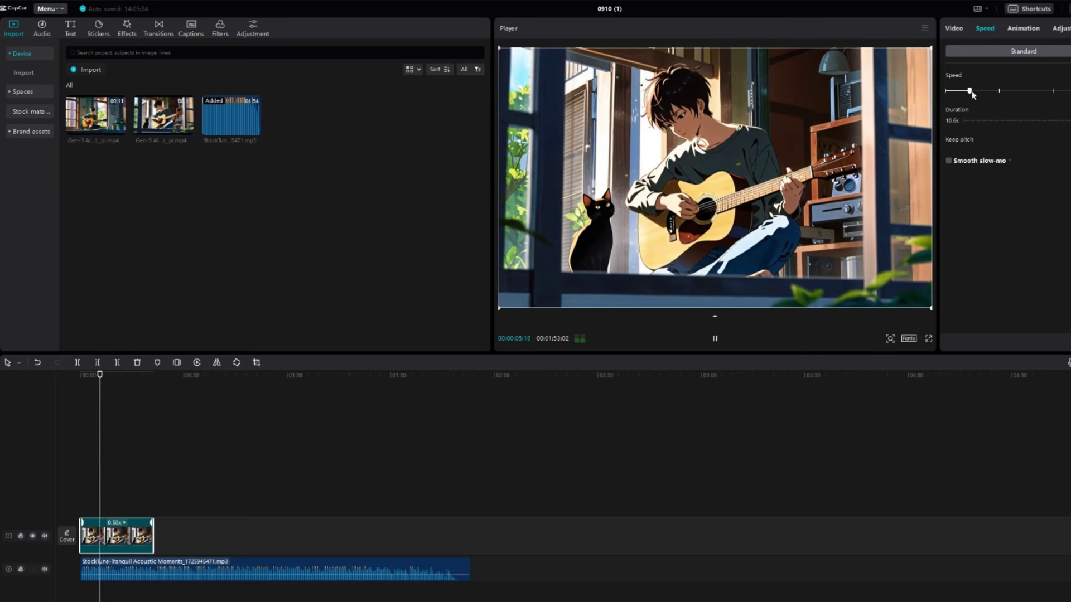
left_click_drag(973, 95, 979, 98)
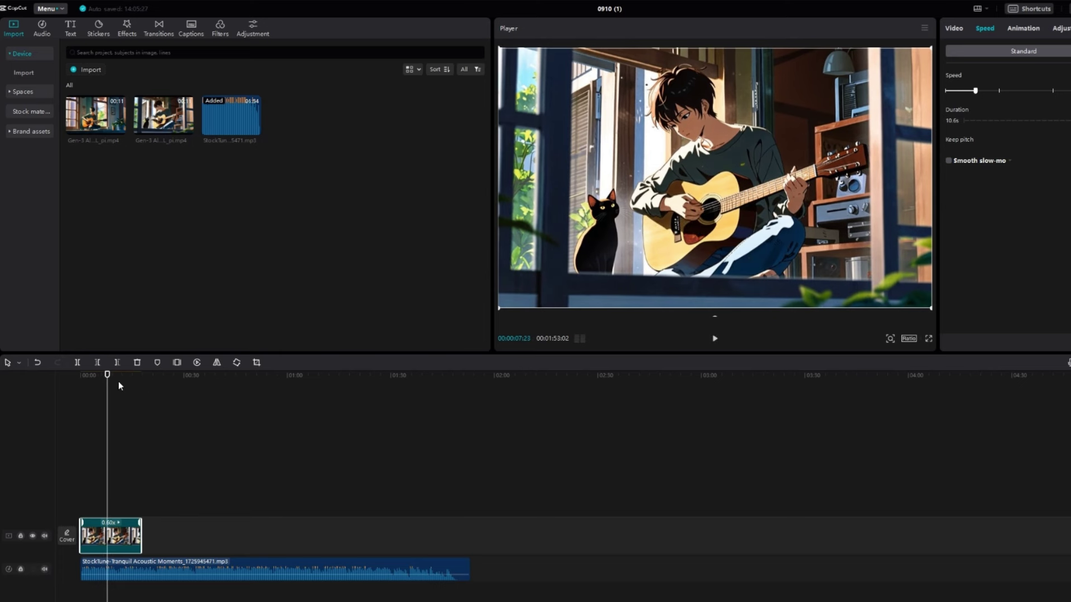
Step: Add a fade-in to the StockTune audio and play the timeline from the start
left_click(67, 374)
left_click(175, 562)
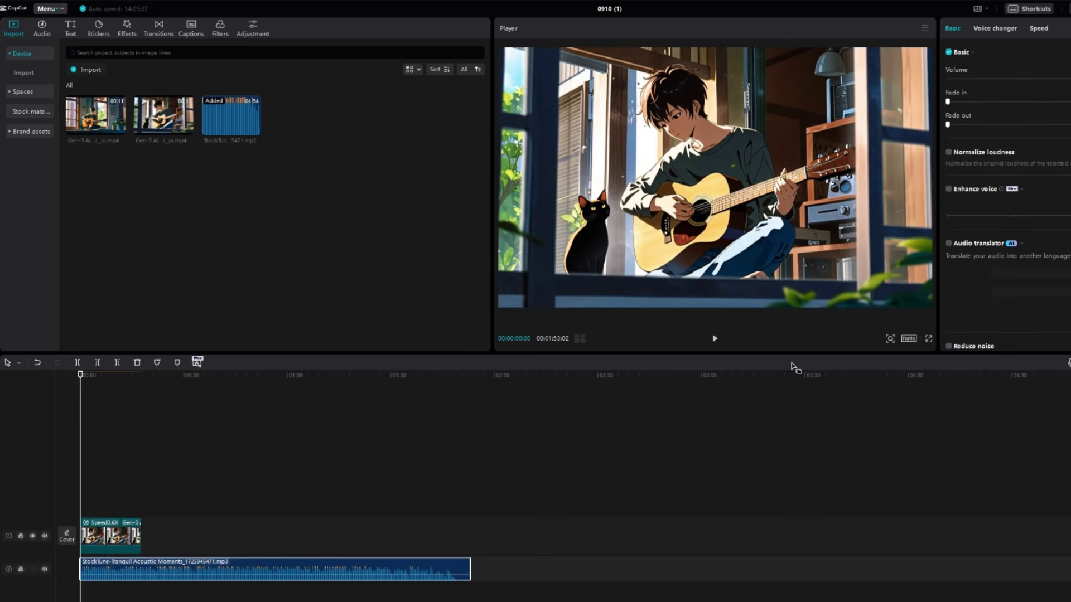
left_click_drag(948, 102, 1002, 106)
key("space")
Step: Give the guitarist-with-cat clip a 2.4 s entrance animation that fades in from black, and play it back from the start
left_click(105, 541)
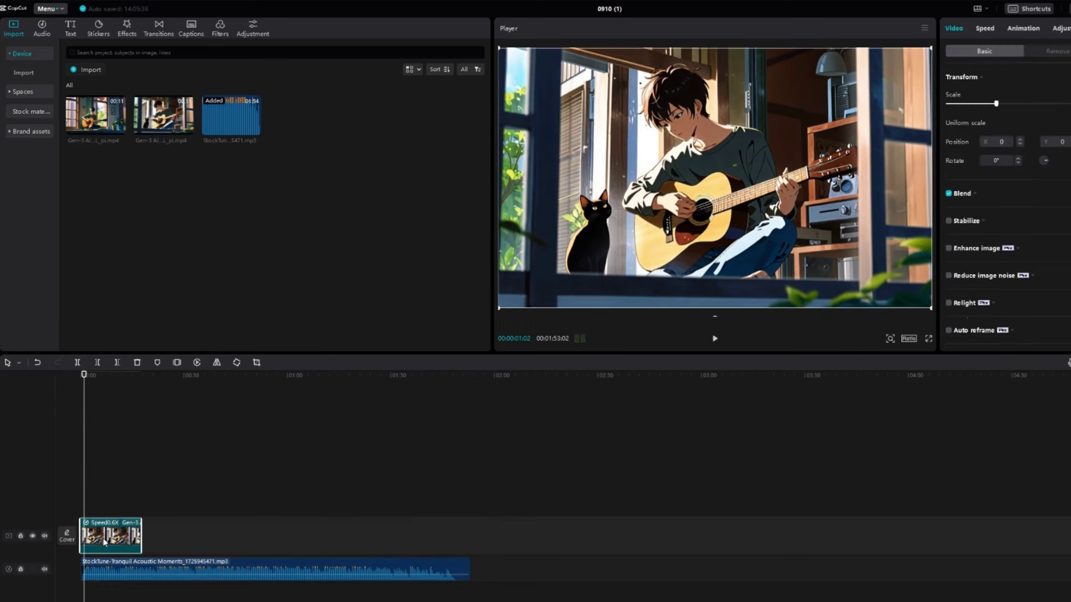
left_click(1023, 29)
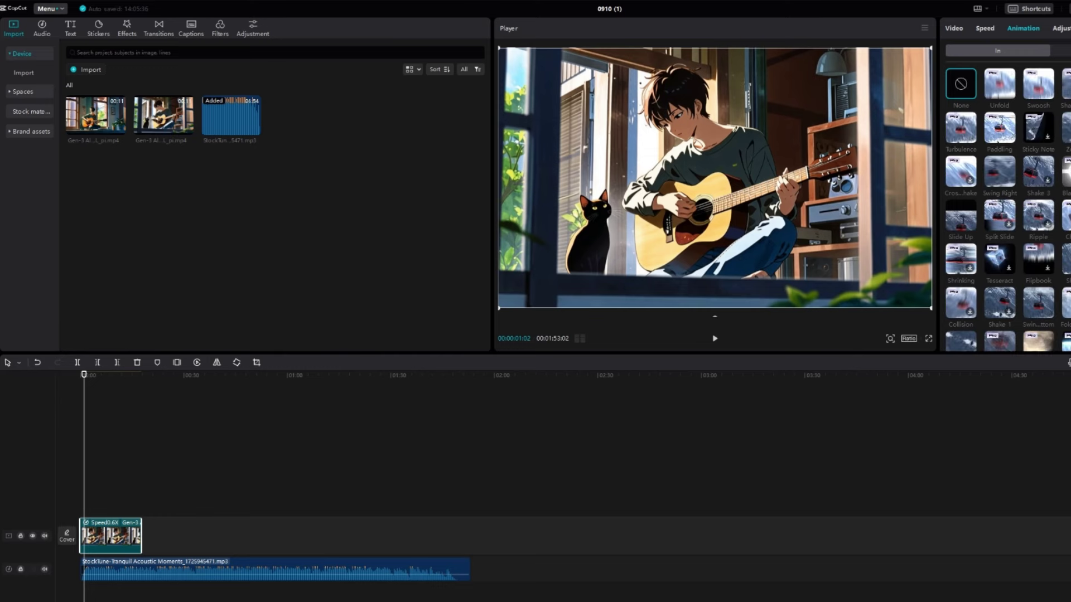
left_click(960, 216)
left_click(1043, 342)
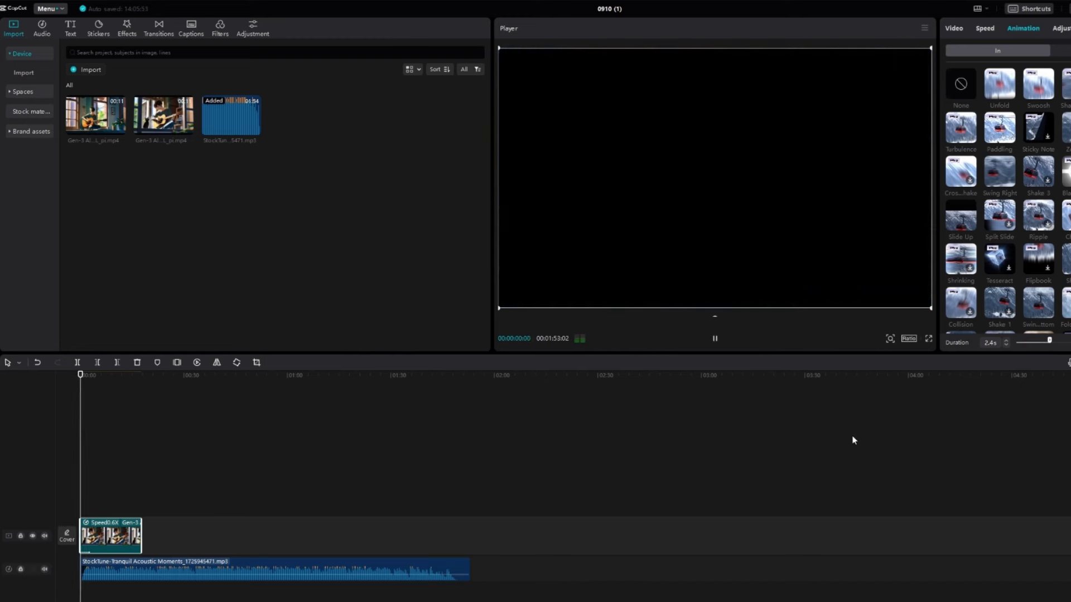
left_click(131, 406)
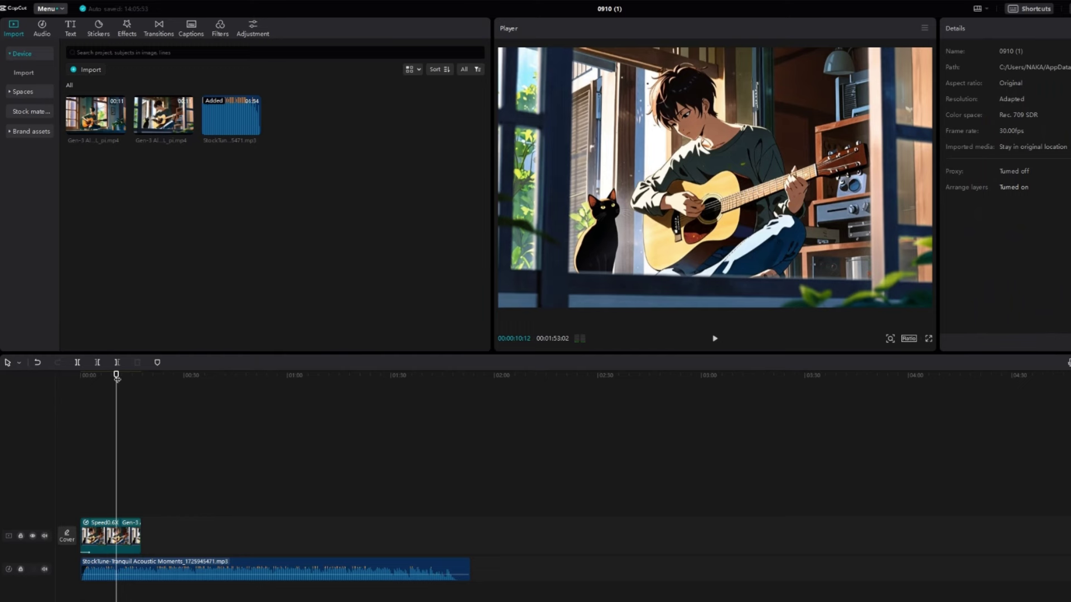
key("Home")
key("space")
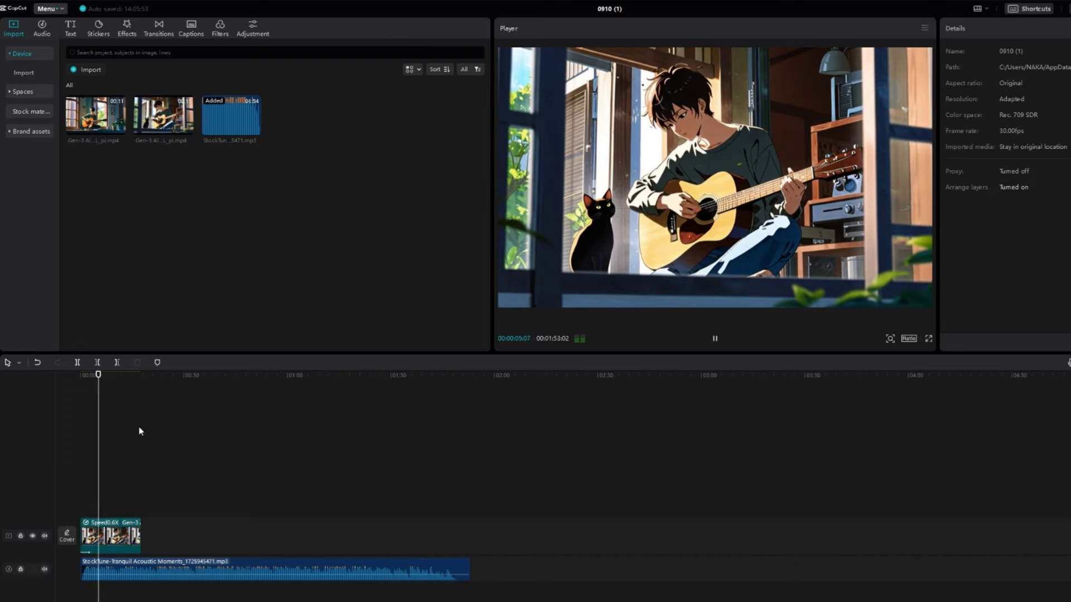
key("space")
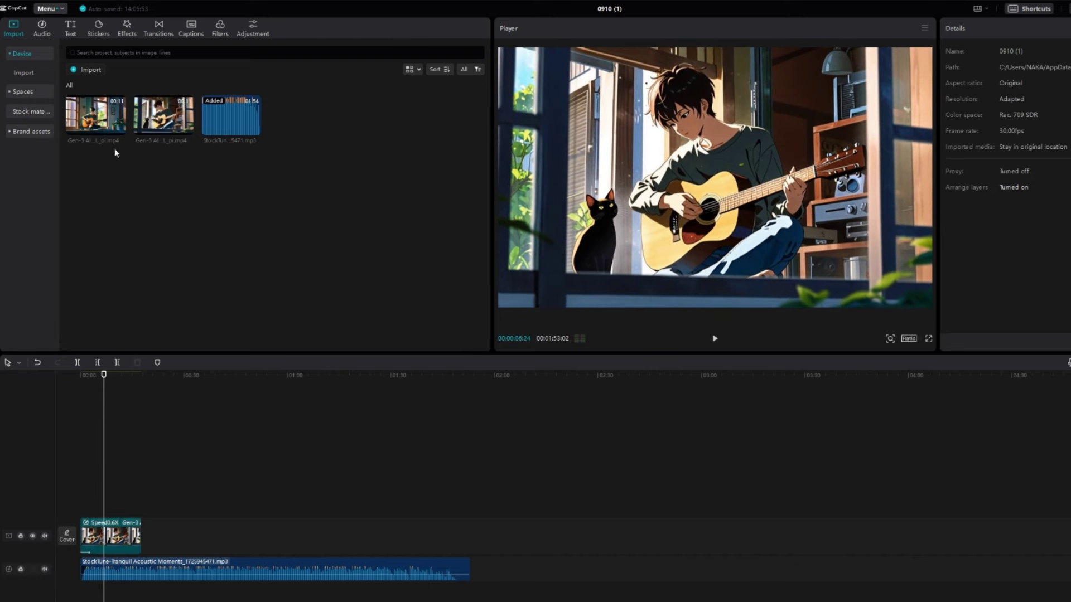
Step: Search the video effects for snow, preview Snowstorm, and add it to the timeline
left_click(127, 29)
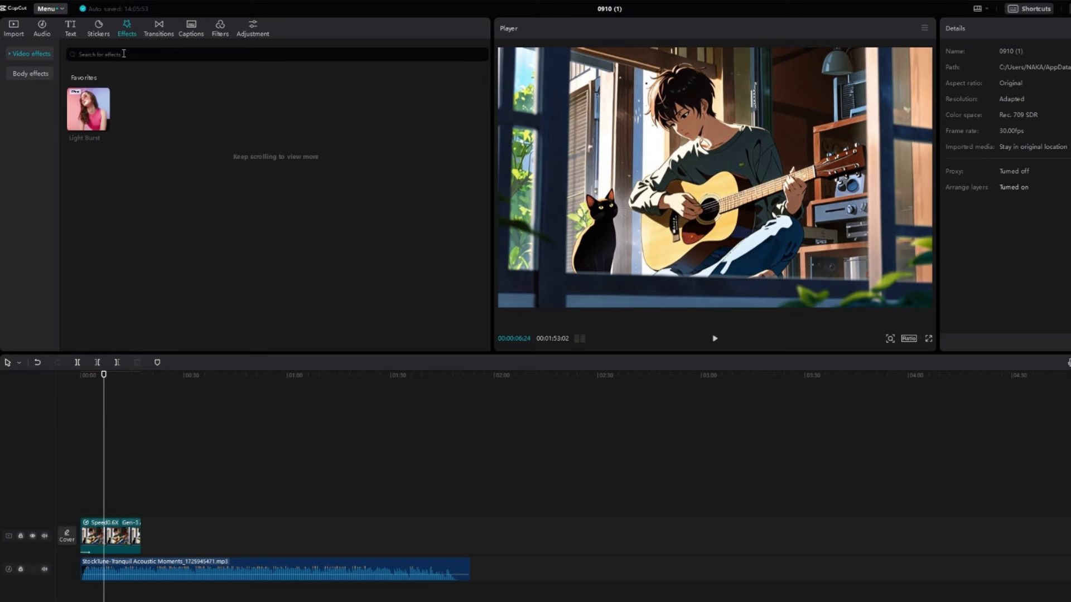
left_click(124, 54)
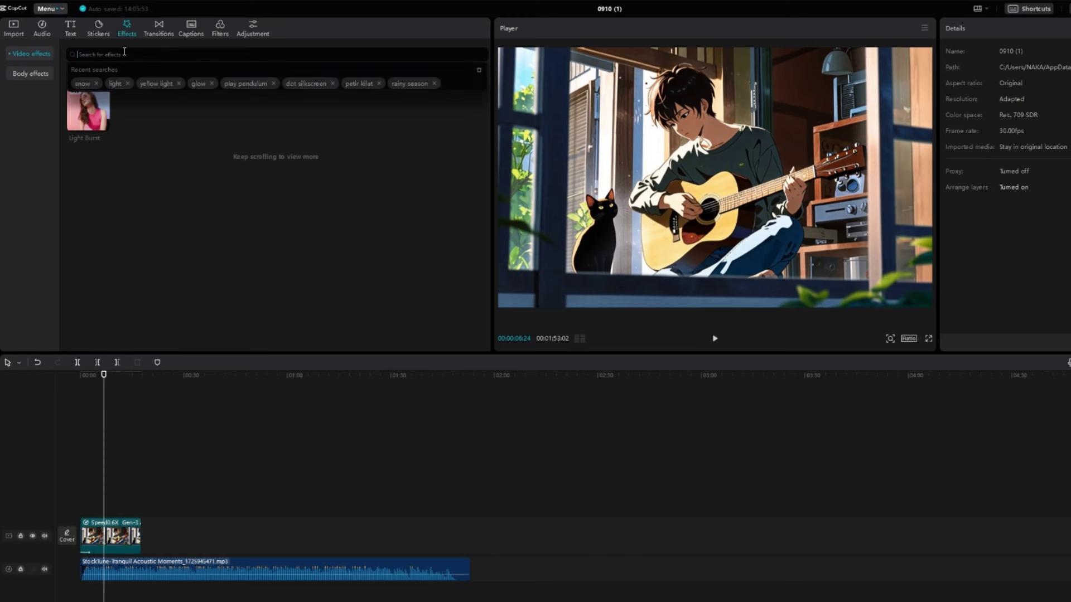
left_click(93, 83)
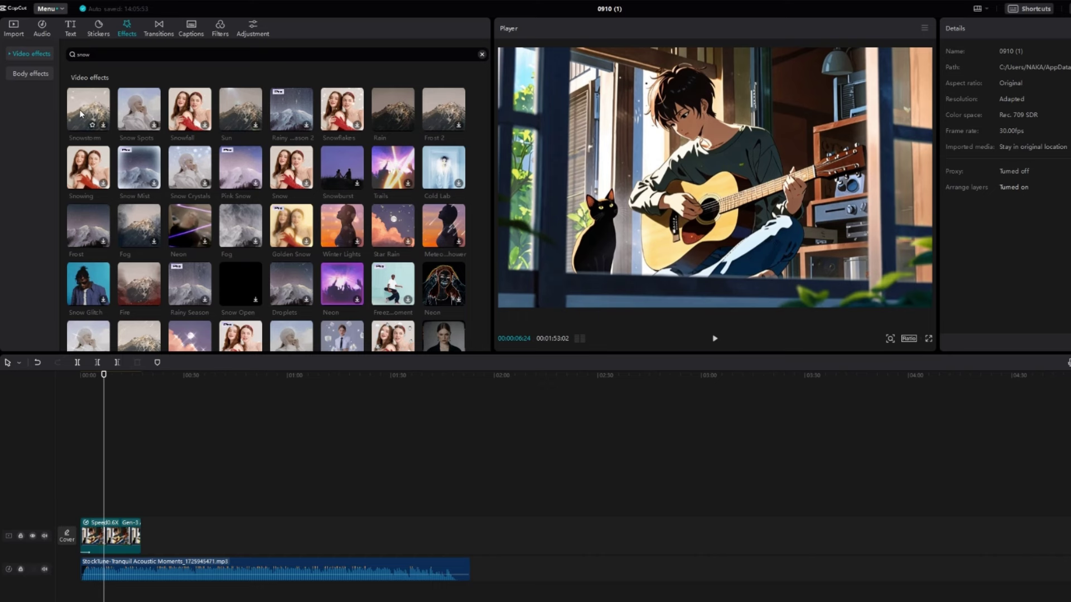
left_click(103, 125)
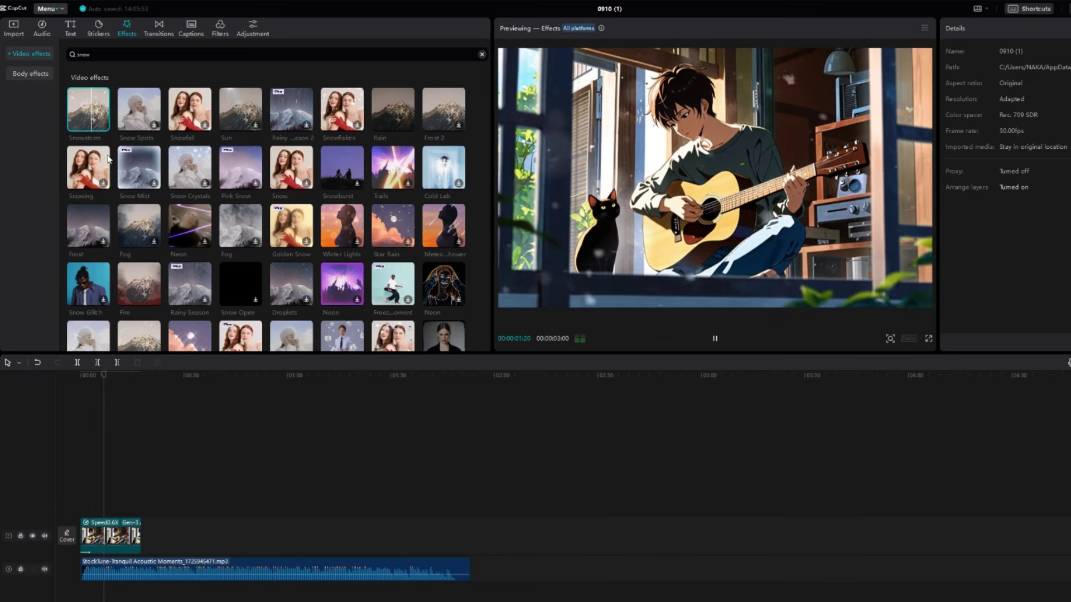
left_click(103, 125)
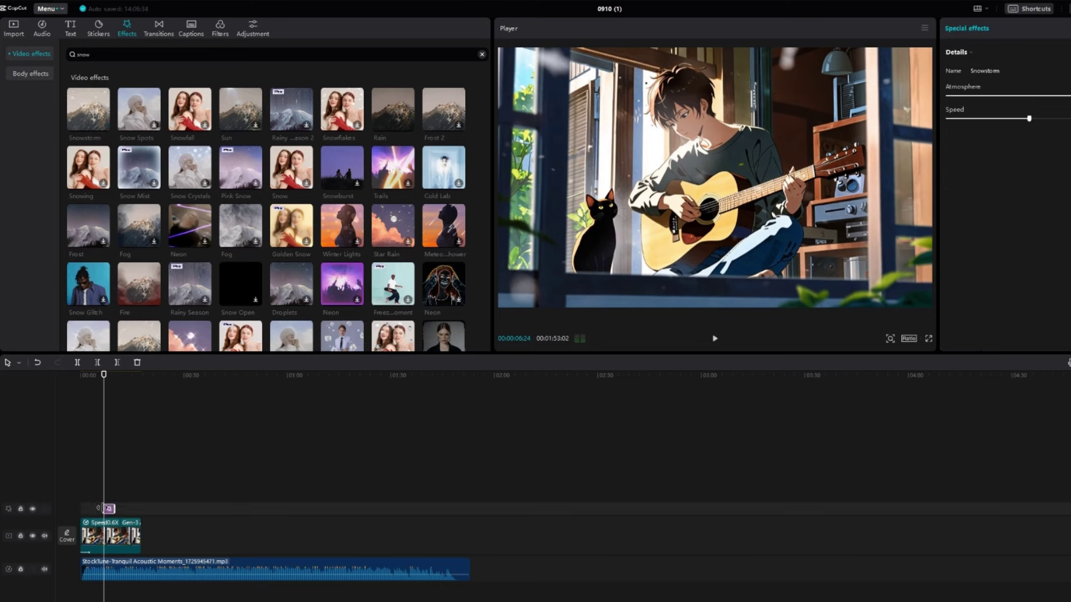
Step: Stretch the Snowstorm effect to span the whole guitarist-with-cat clip and return the playhead to the start
left_click_drag(102, 509, 141, 509)
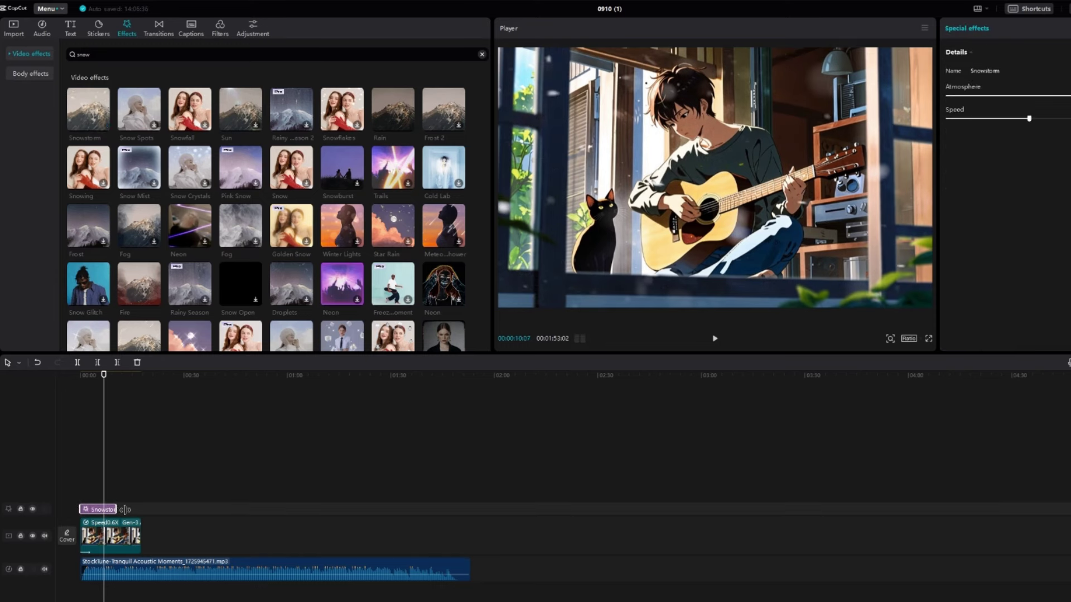
left_click(124, 461)
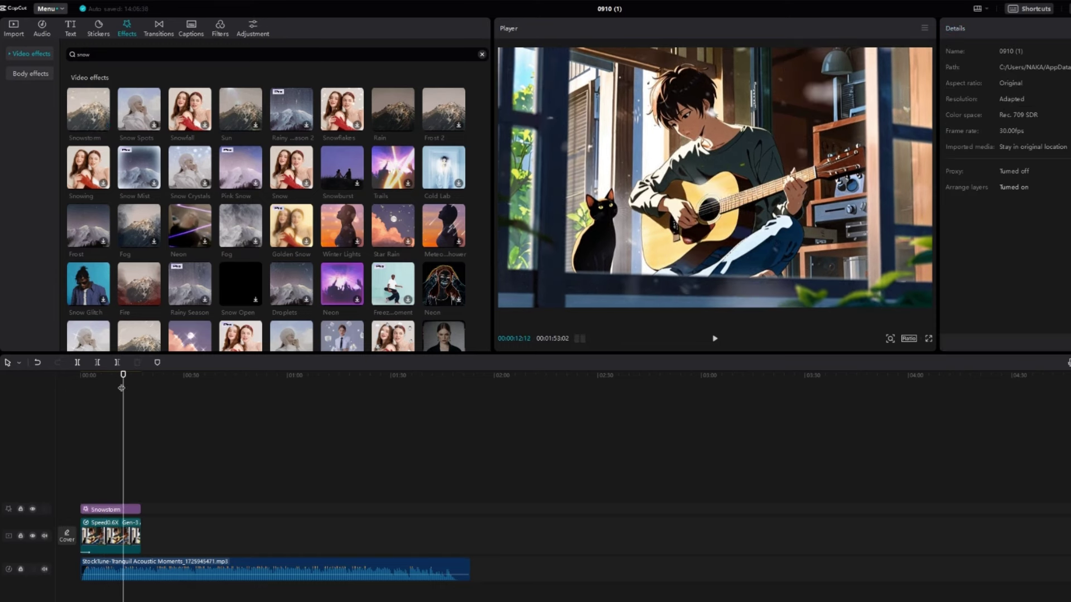
key("Home")
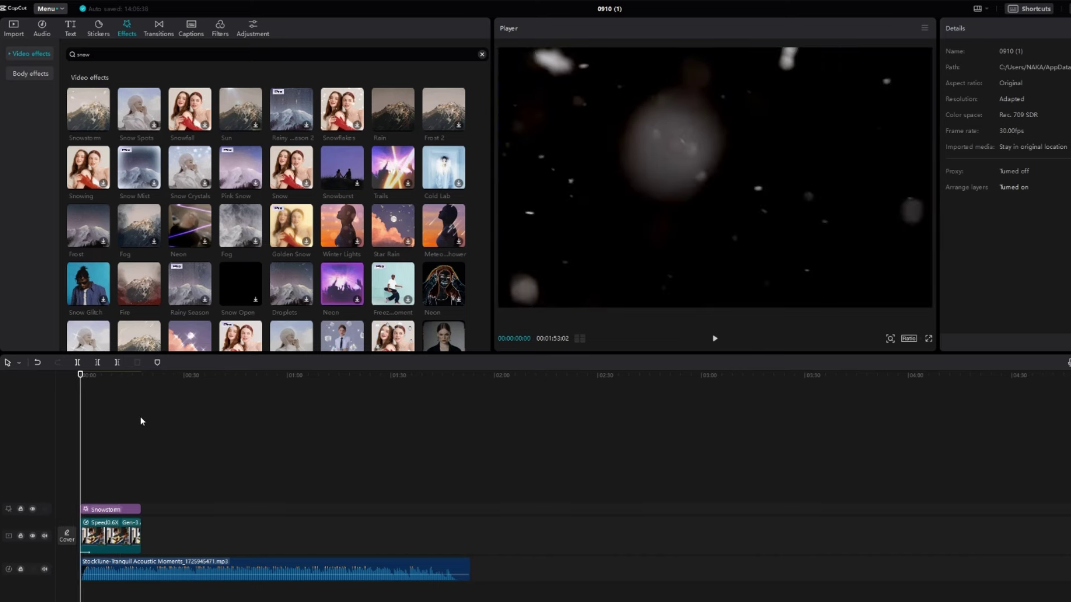
Step: Adjust the Snowstorm effect's atmosphere to slightly below maximum, lower its speed to a slow setting, and play back the result
left_click(108, 509)
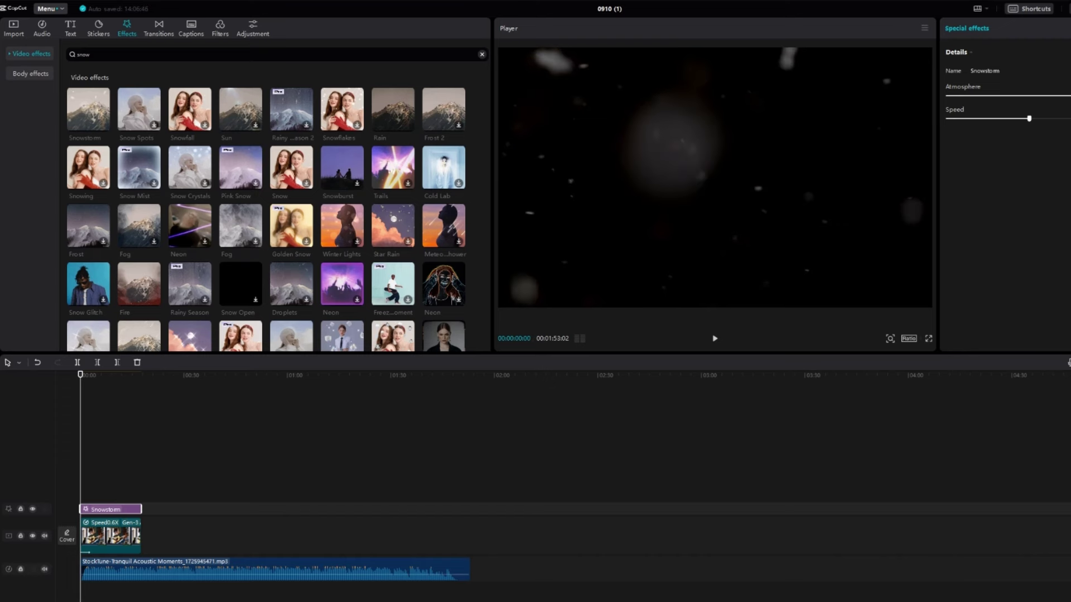
left_click_drag(1002, 96, 1068, 96)
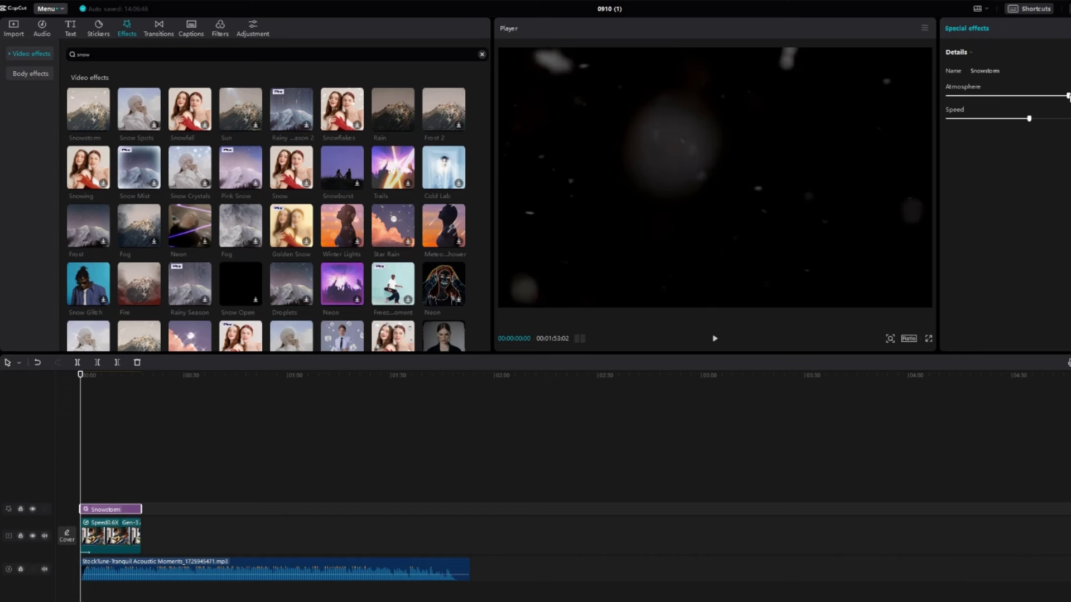
left_click(1000, 119)
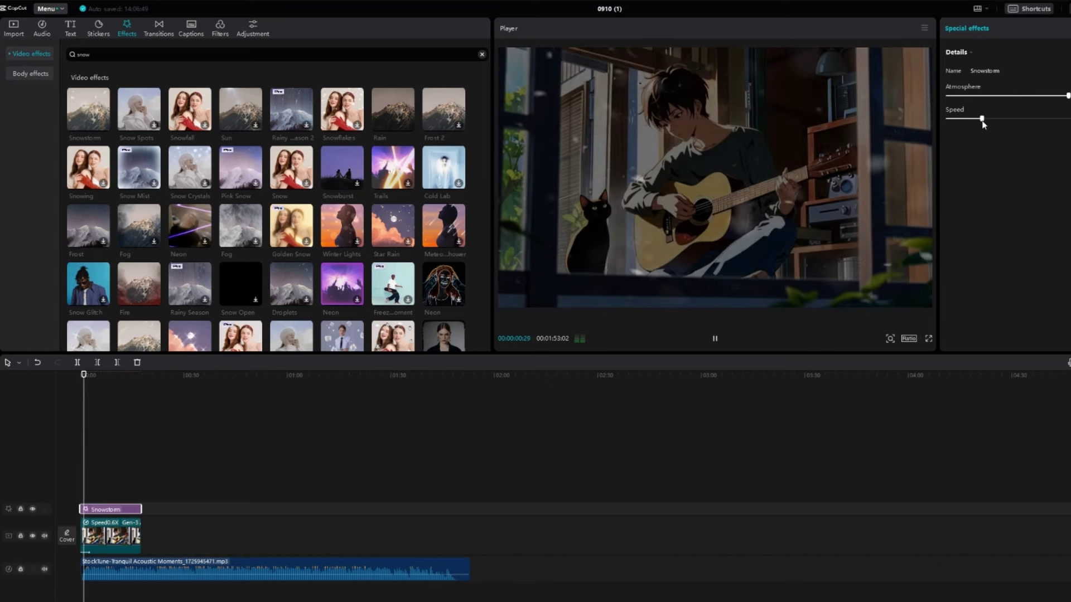
left_click_drag(982, 119, 962, 120)
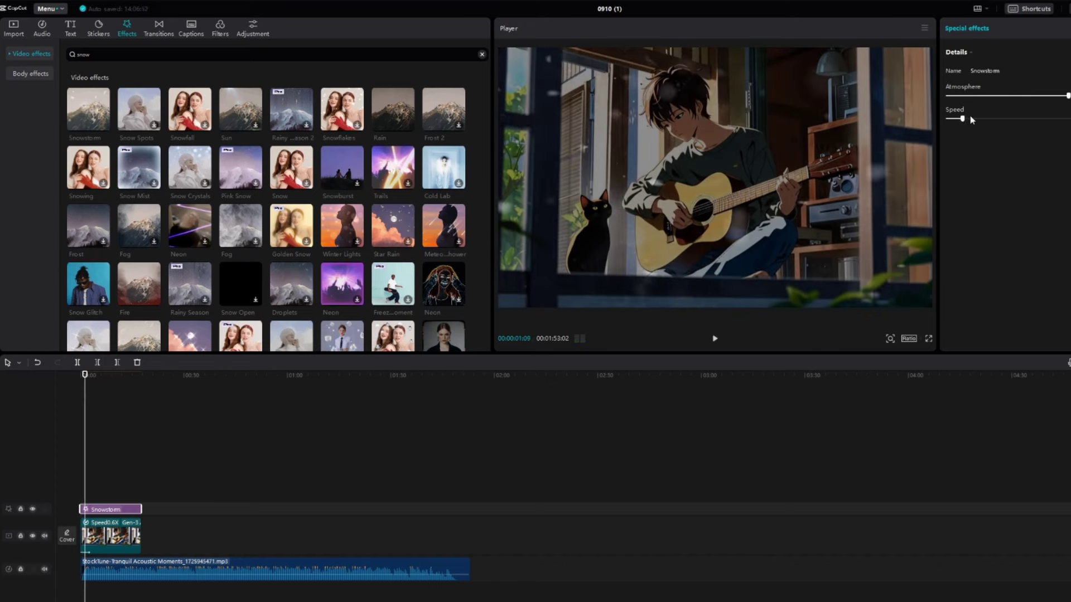
key("space")
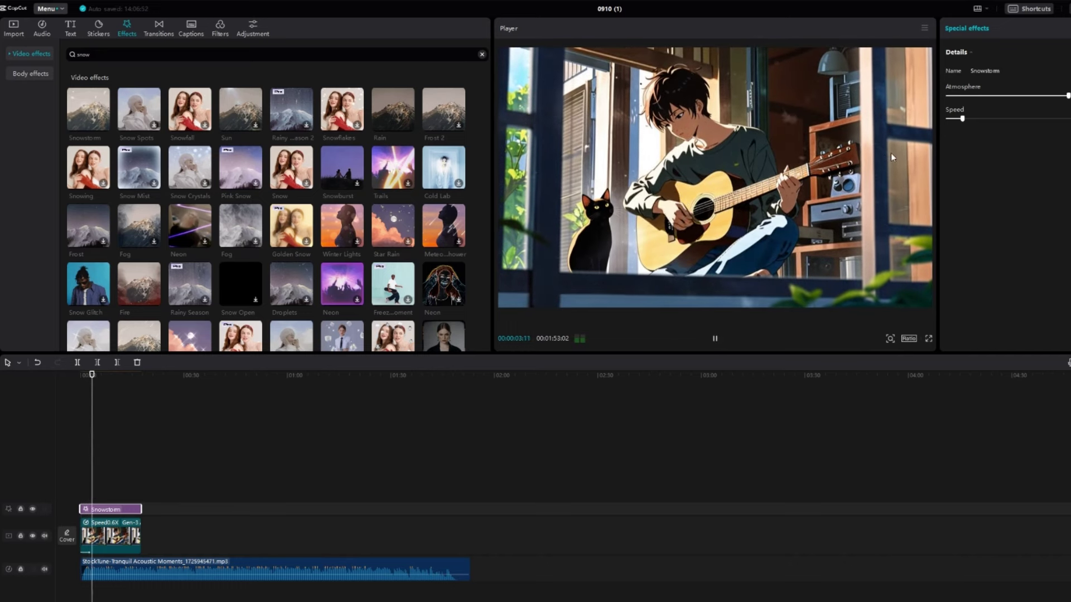
Step: Lower the Snowstorm effect's speed further to just above its minimum and play back the snowfall
left_click_drag(962, 119, 950, 120)
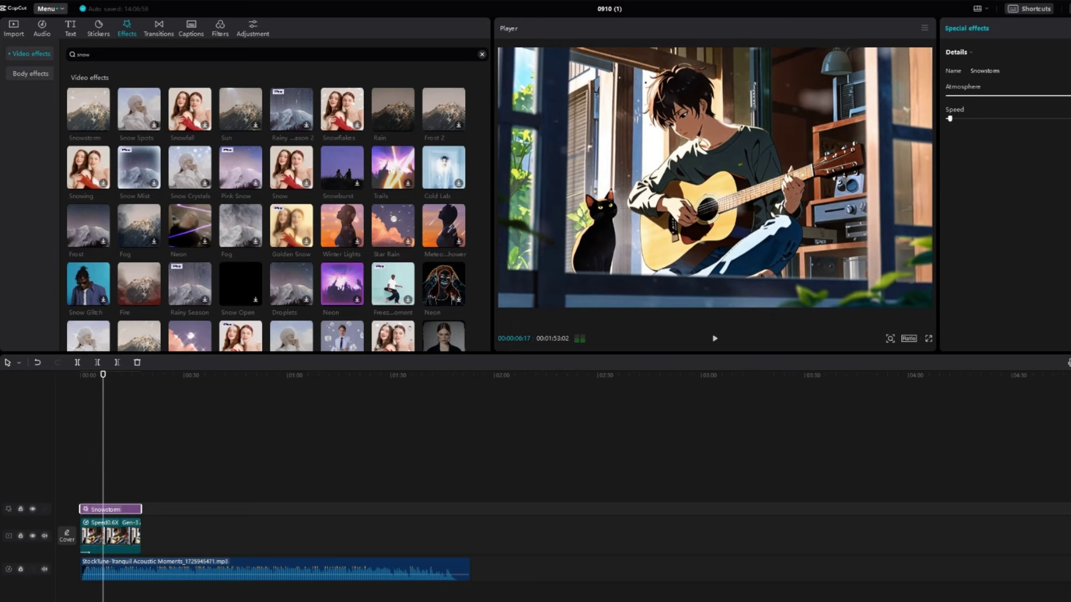
key("space")
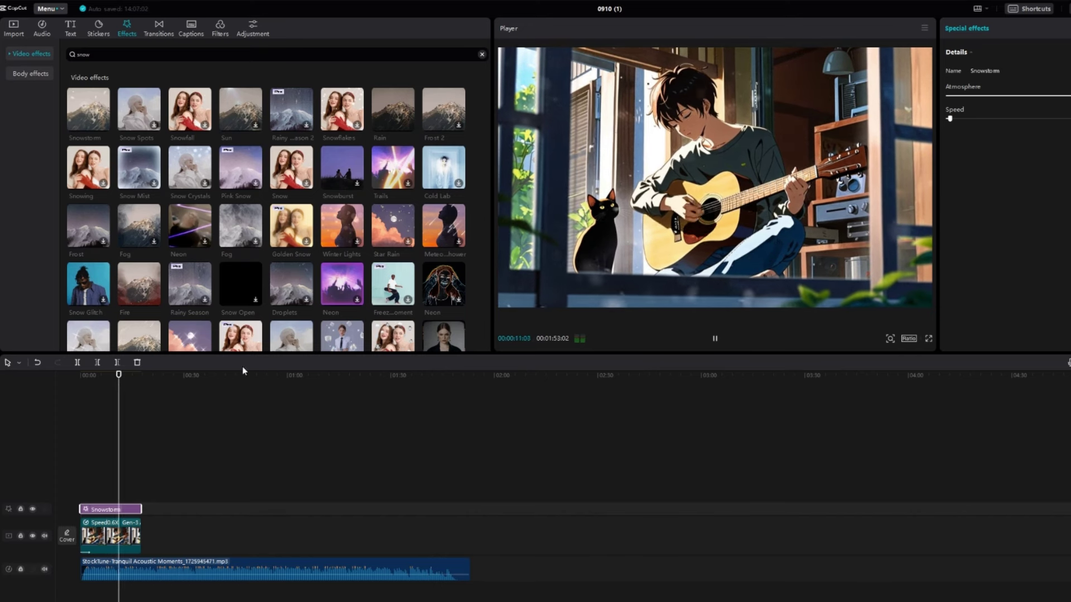
key("space")
Step: Append the other guitarist clip after the guitarist-with-cat clip and slow it to 0.60x to match the first clip
left_click(14, 28)
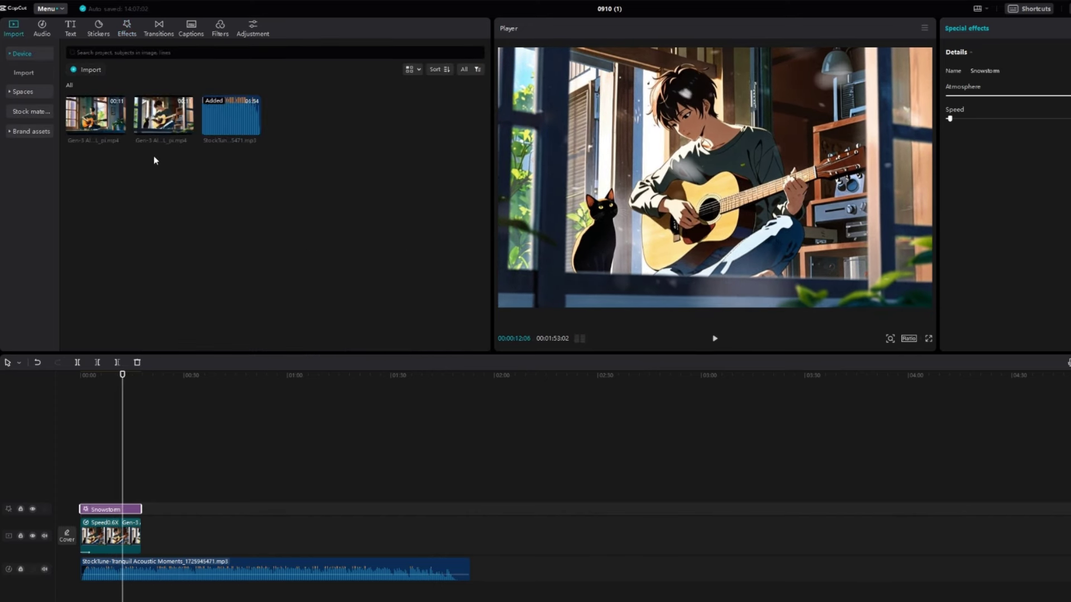
left_click_drag(96, 115, 144, 534)
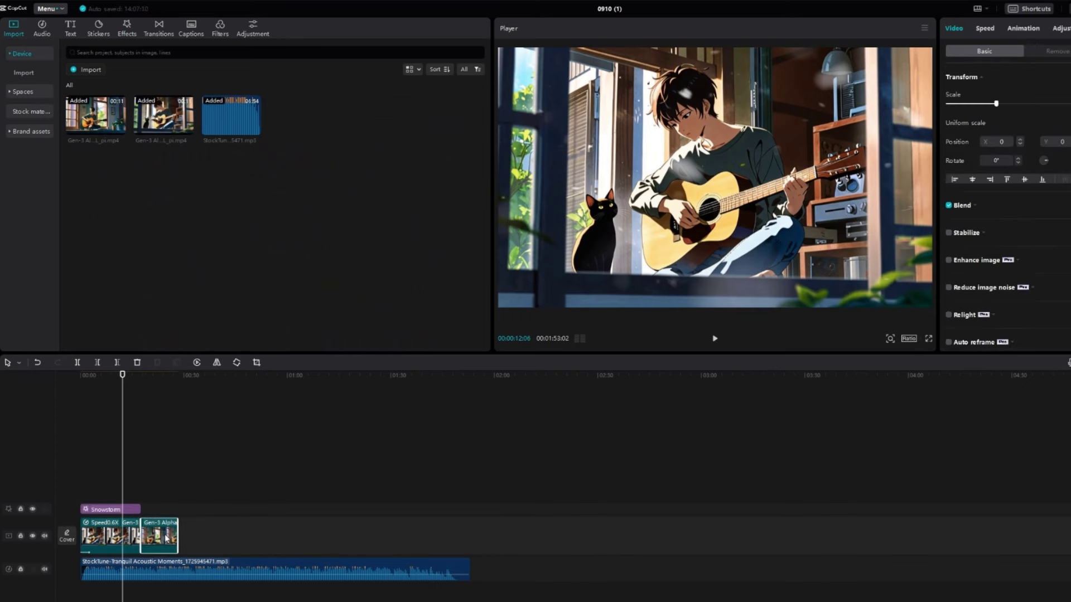
left_click(986, 28)
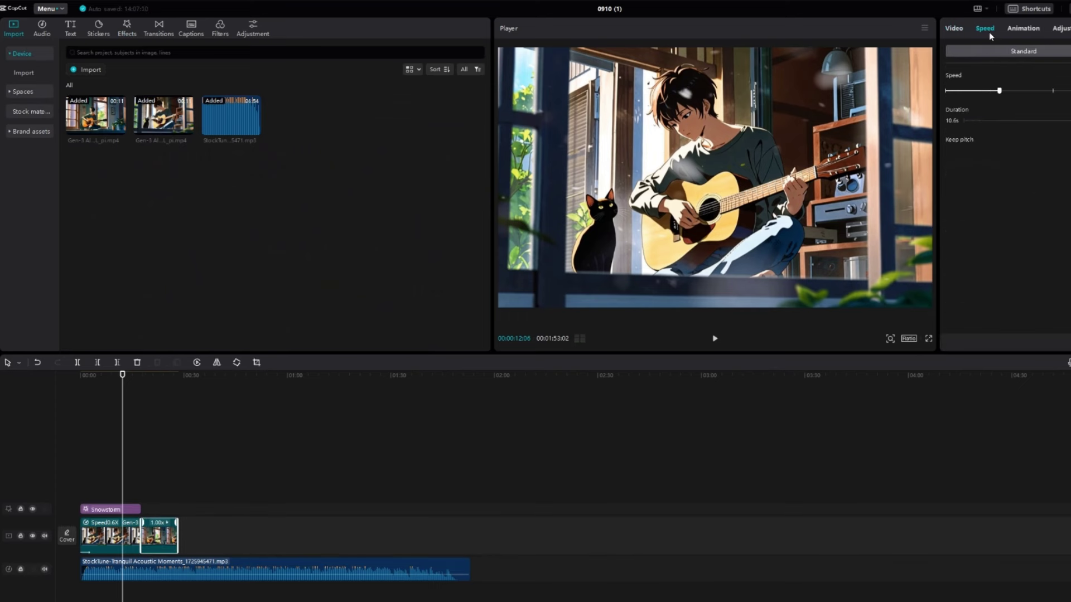
left_click_drag(978, 88, 969, 91)
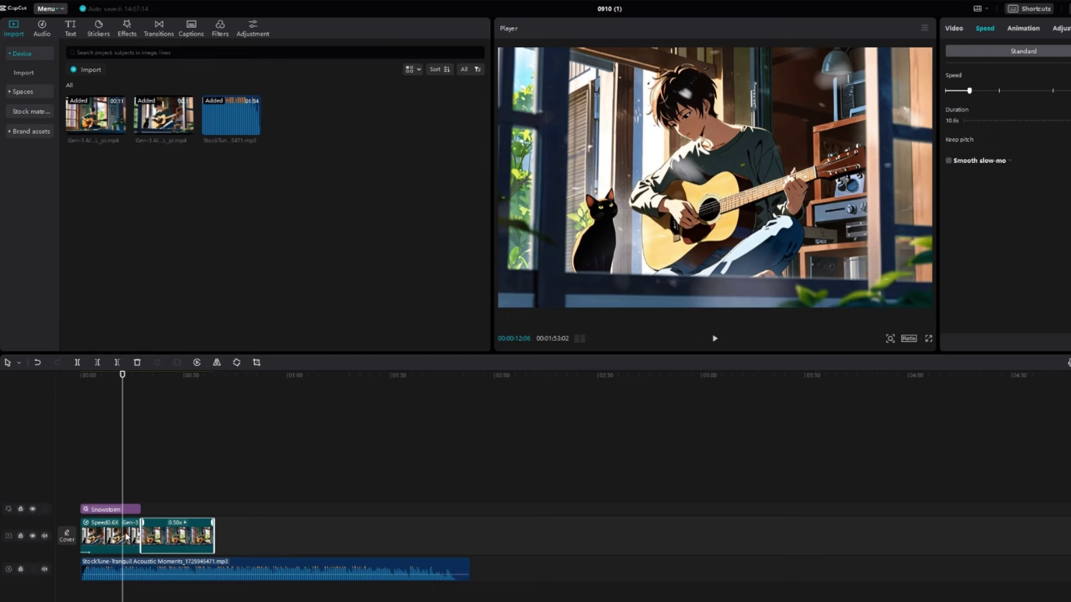
left_click(125, 537)
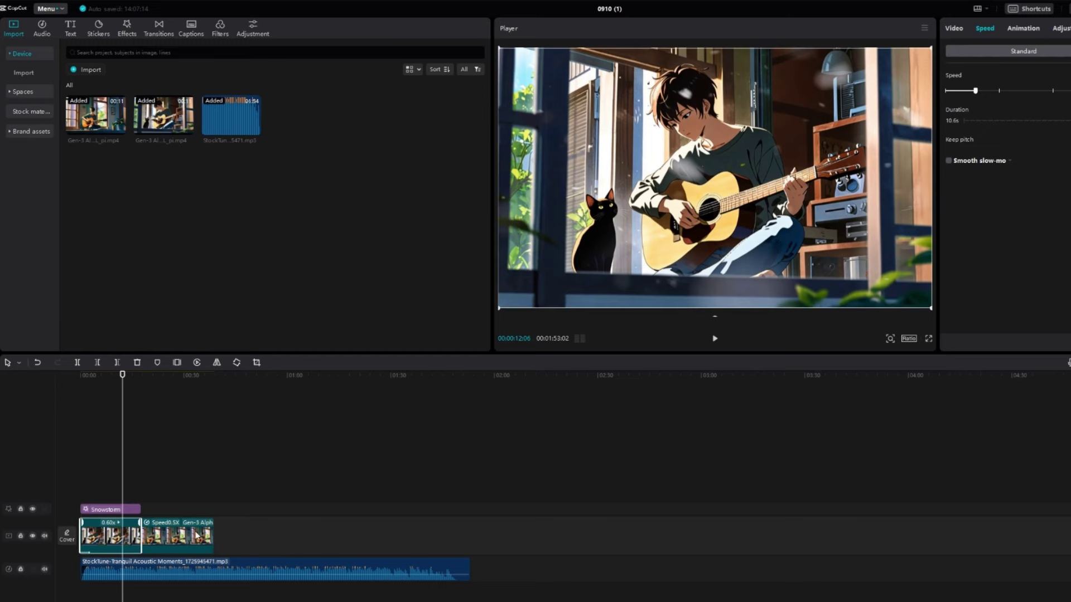
left_click(196, 535)
left_click(975, 89)
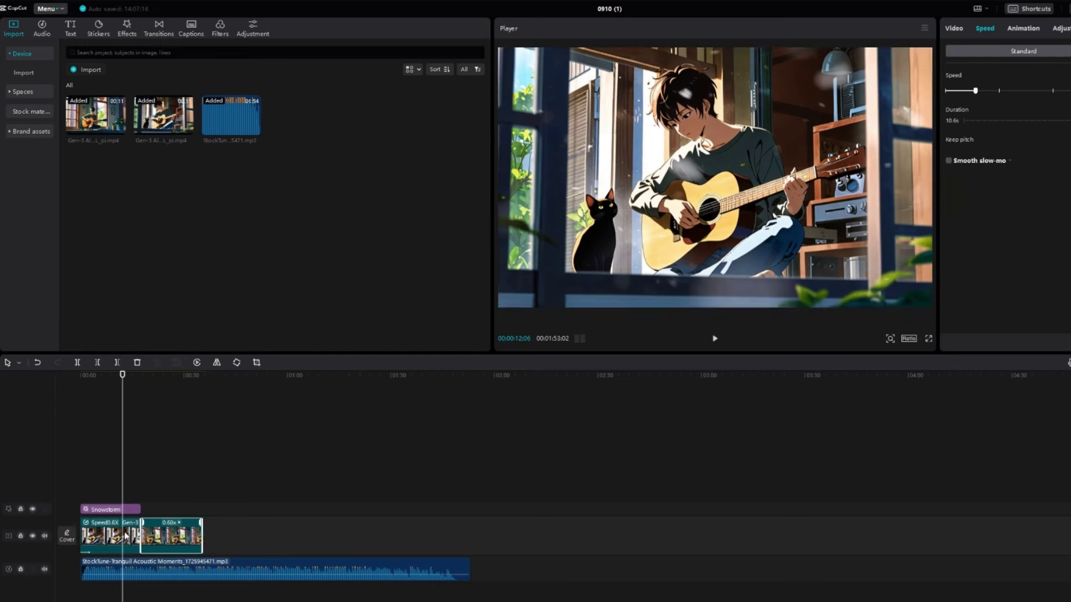
Step: Search the transitions for "fade in", place Black Fade between the two clips, and lengthen its duration
left_click(161, 29)
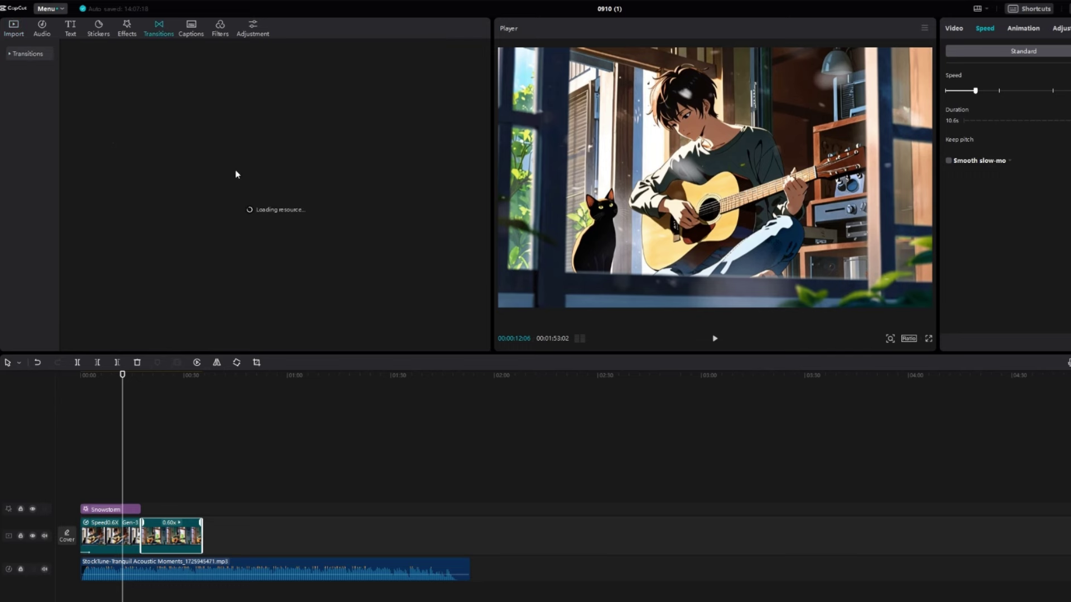
left_click(98, 54)
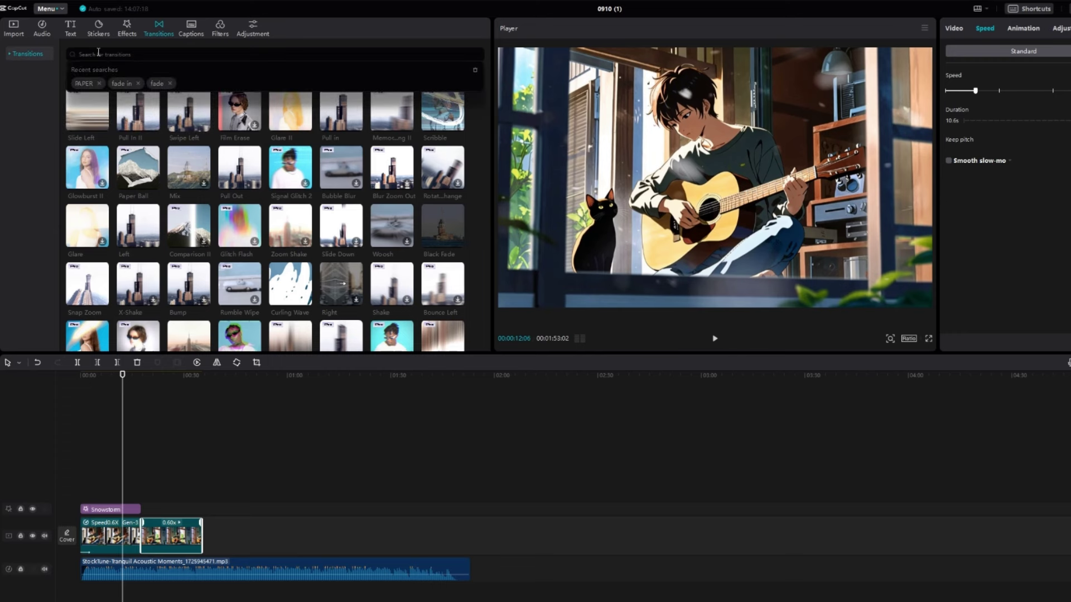
type("fade")
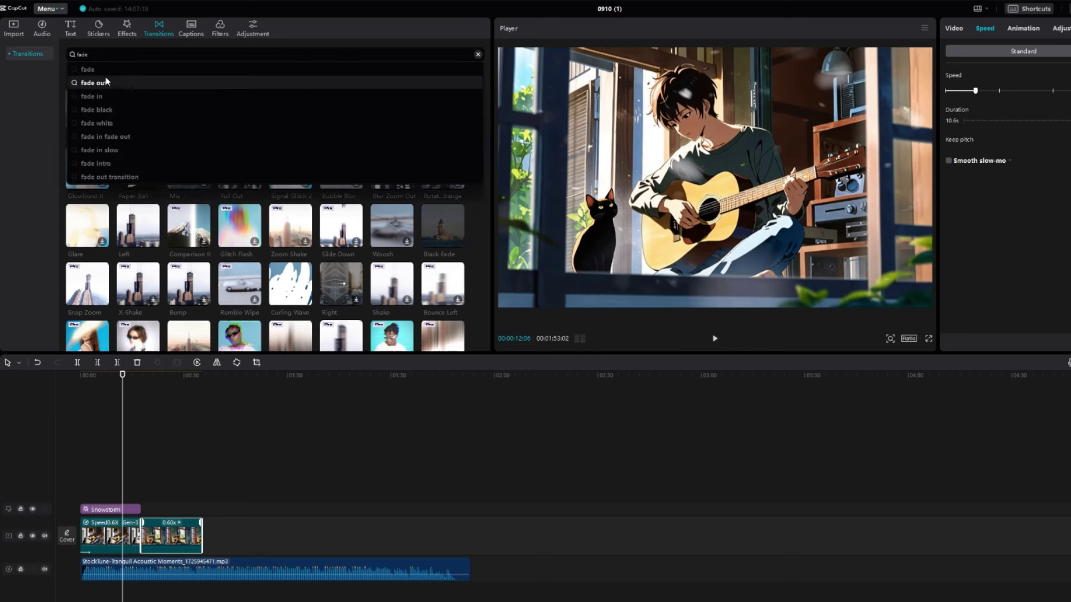
left_click(125, 96)
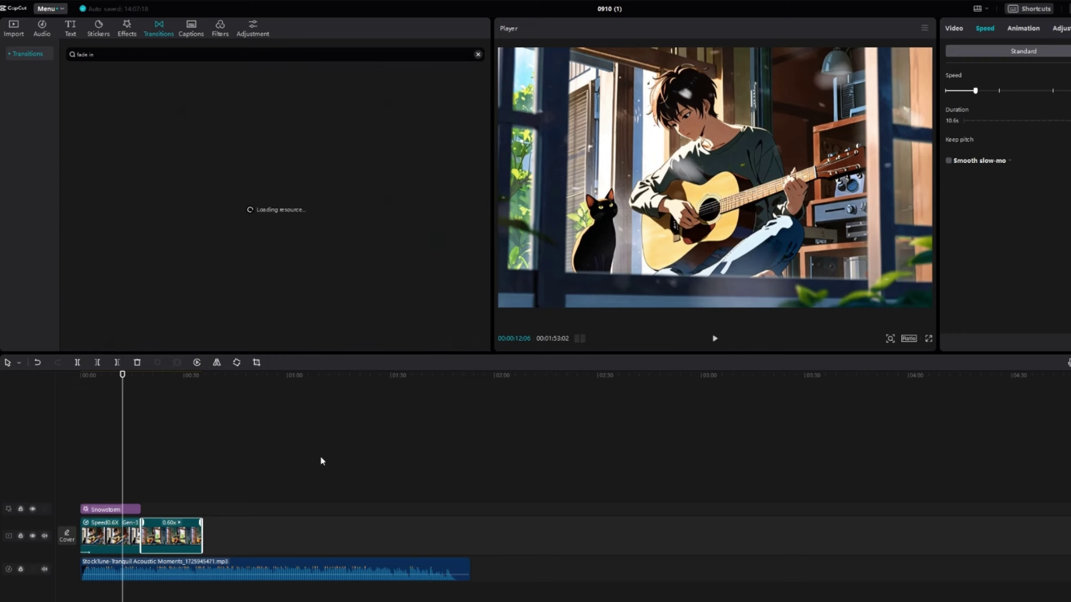
mouse_move(140, 102)
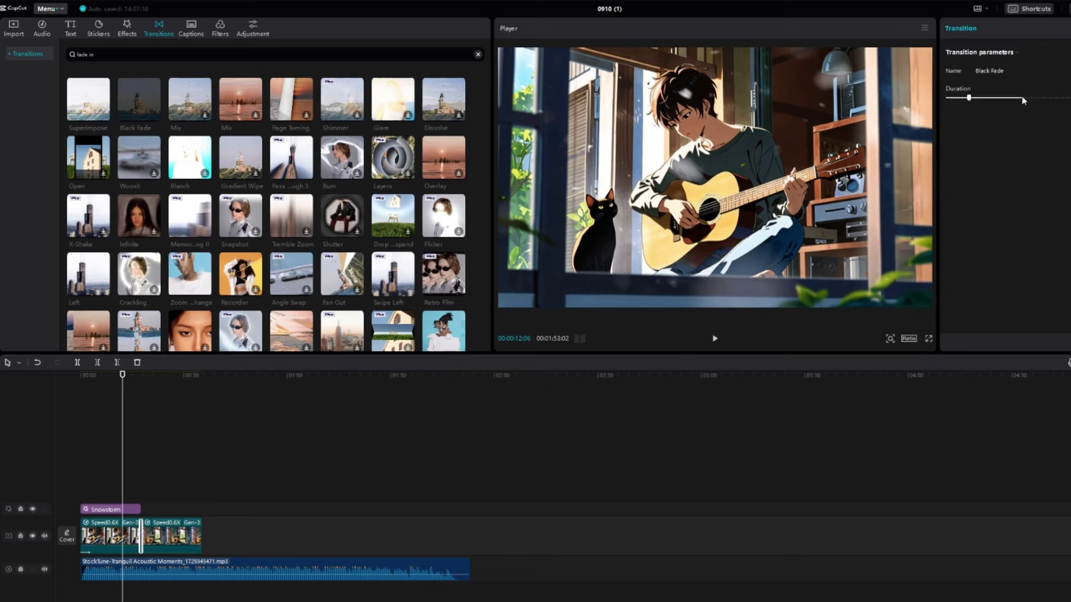
key("ctrl+equal")
key("ctrl+equal")
key("ctrl+equal")
key("ctrl+equal")
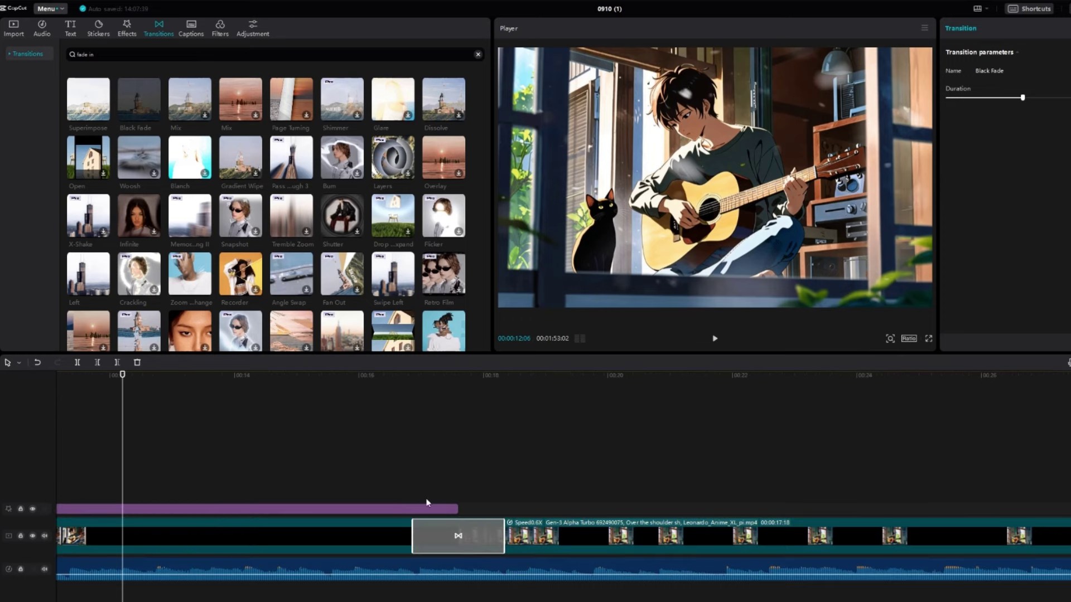
Step: Extend the Snowstorm effect to the end of the second clip and play back the faded, snowy sequence
key("ctrl+minus")
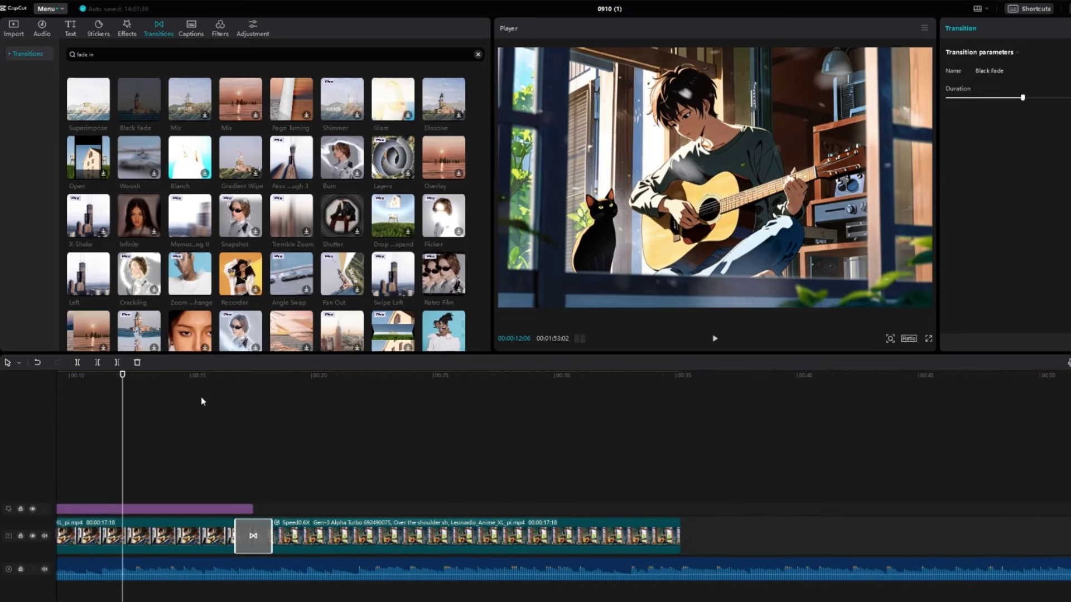
left_click(214, 384)
left_click_drag(254, 513, 678, 509)
key("space")
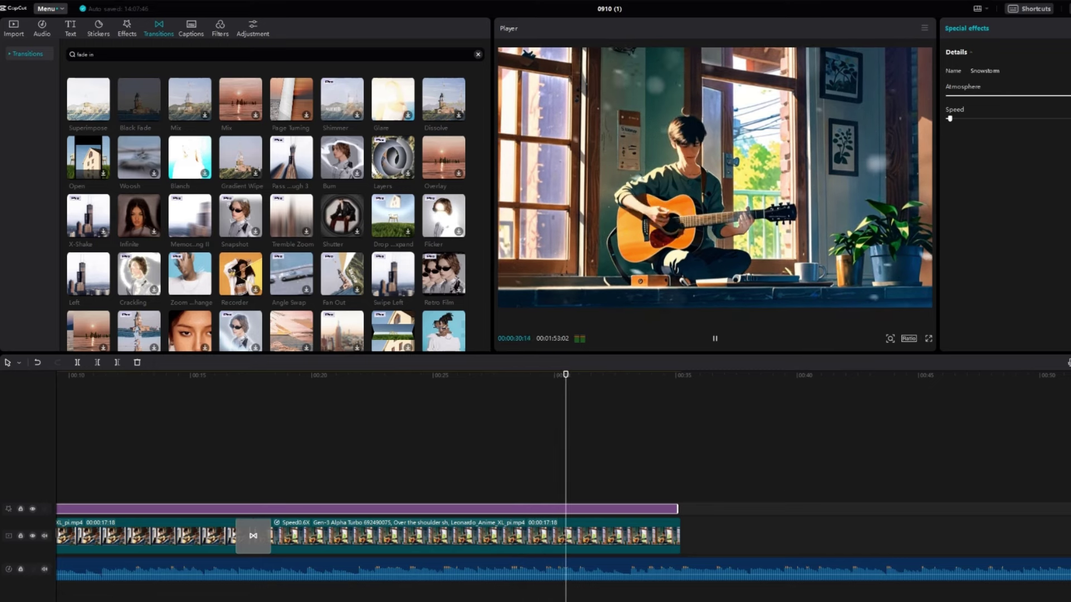
key("ctrl+minus")
key("space")
Step: Copy both video clips with their transition and place the duplicates on the main track directly after the originals
left_click(212, 537)
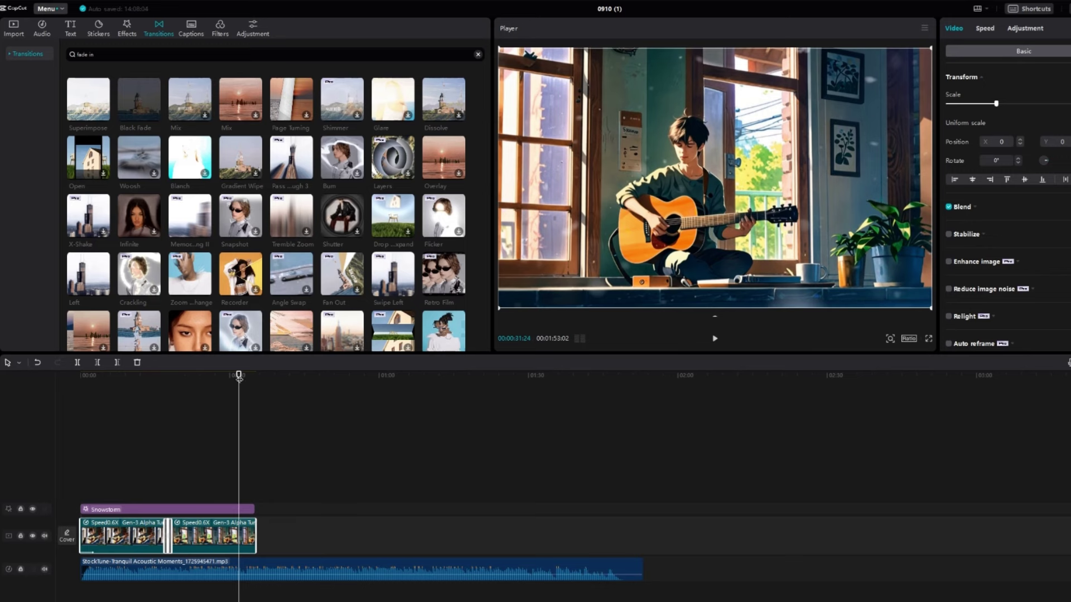
left_click_drag(239, 375, 257, 376)
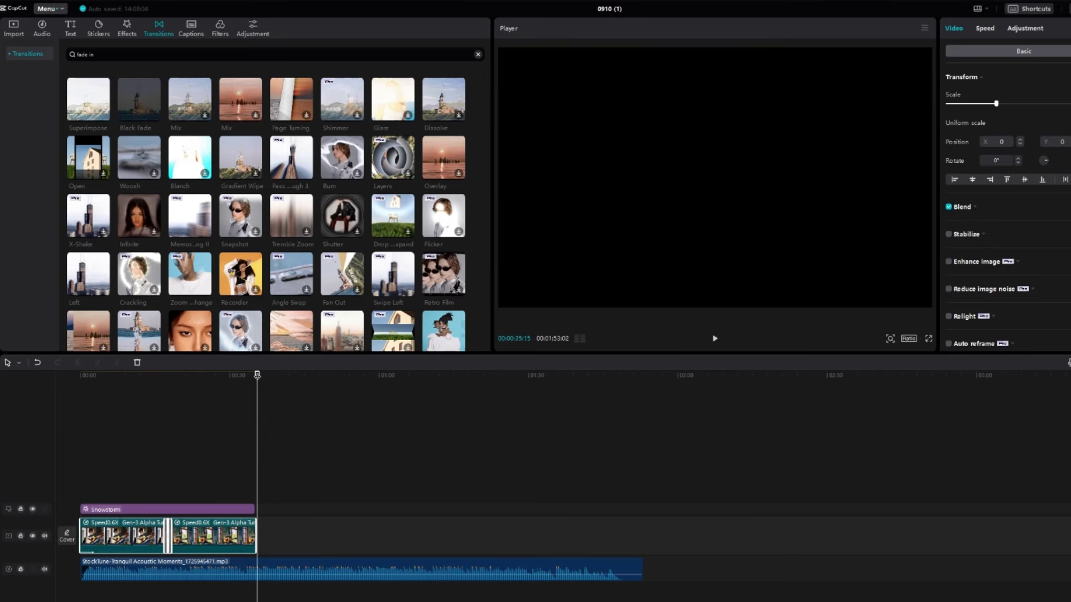
key("ctrl+v")
left_click_drag(280, 500, 284, 554)
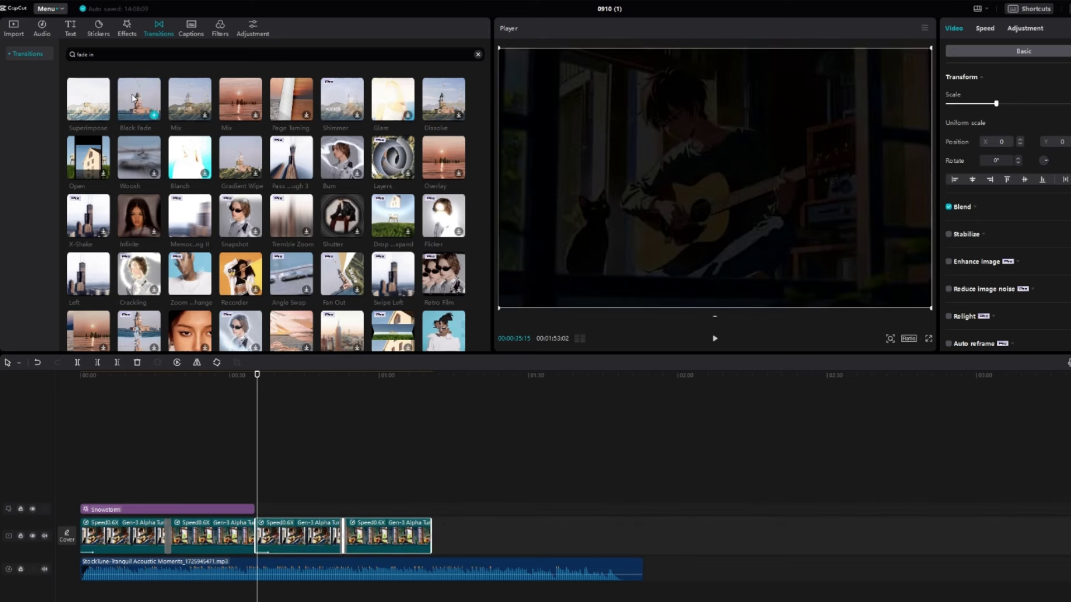
Step: Add a Black Fade between the second and third clips, remove the third clip's entrance animation, and play back the join
left_click_drag(139, 99, 249, 467)
left_click_drag(256, 541, 256, 541)
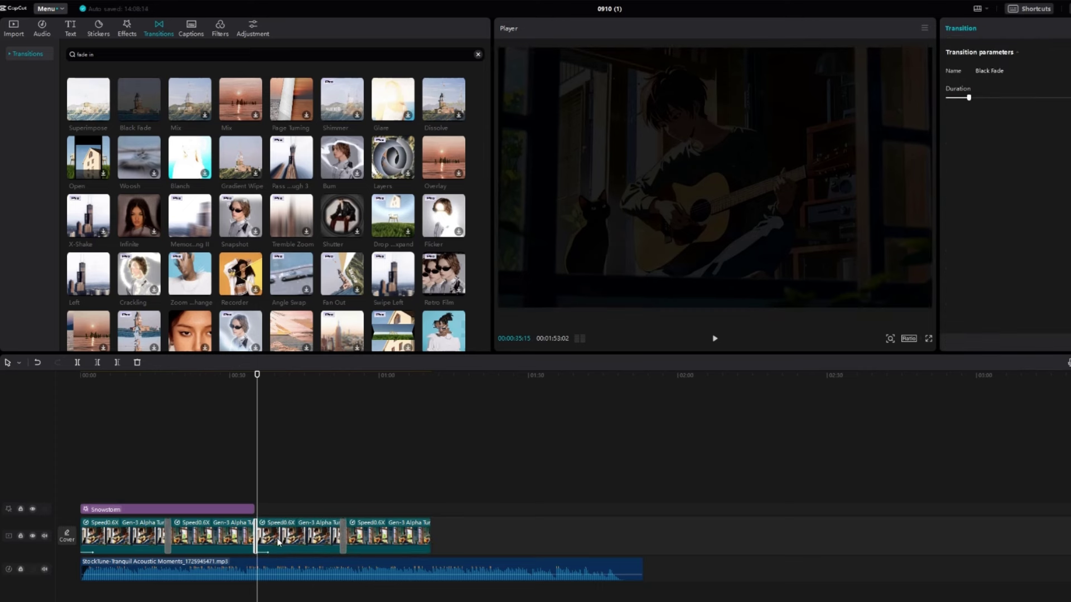
left_click(284, 538)
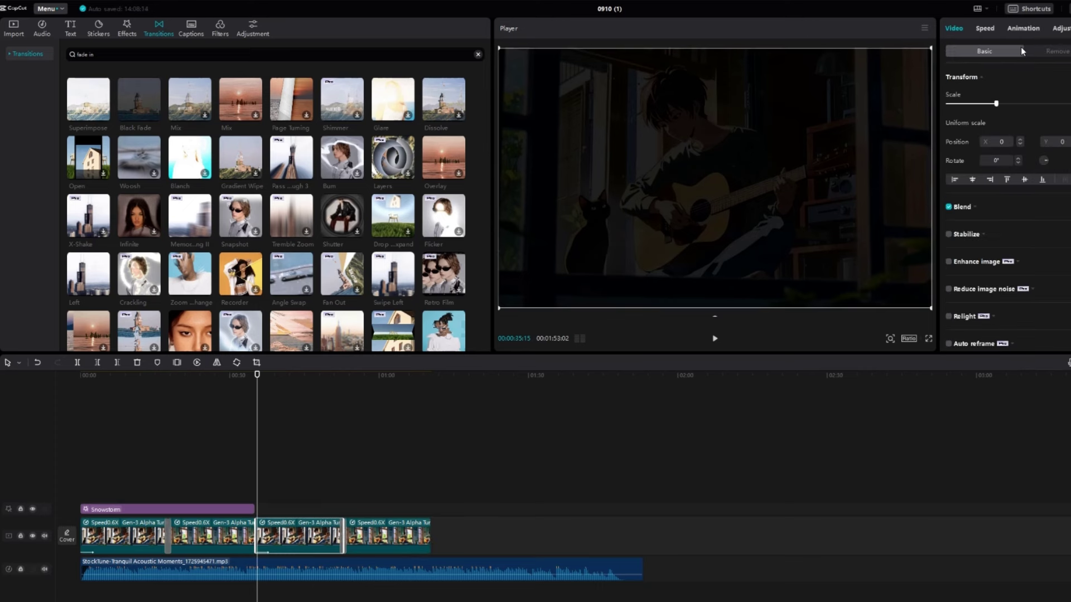
left_click(1023, 29)
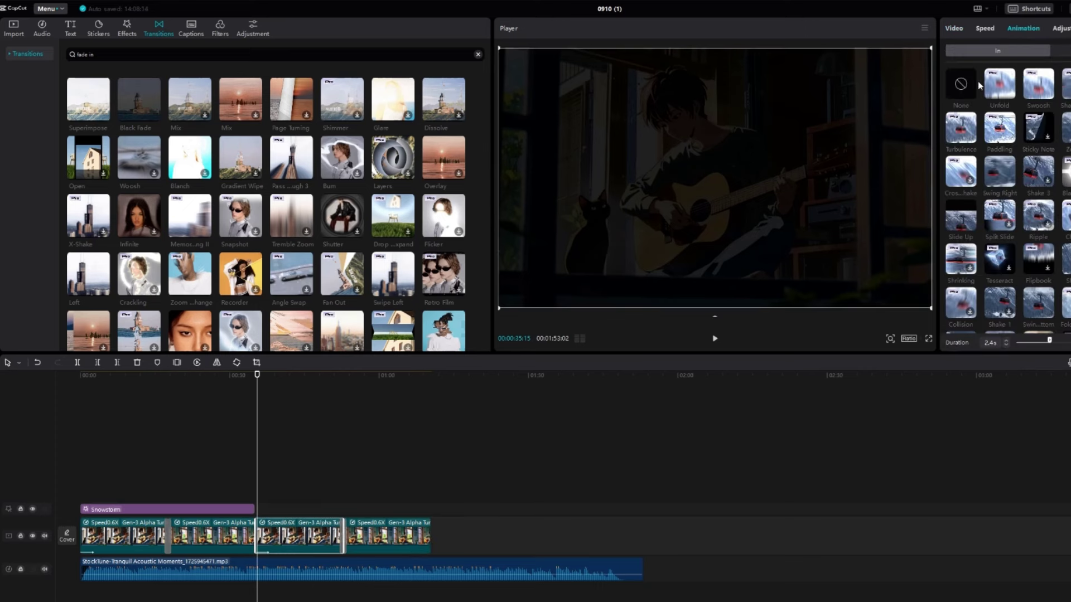
left_click(960, 85)
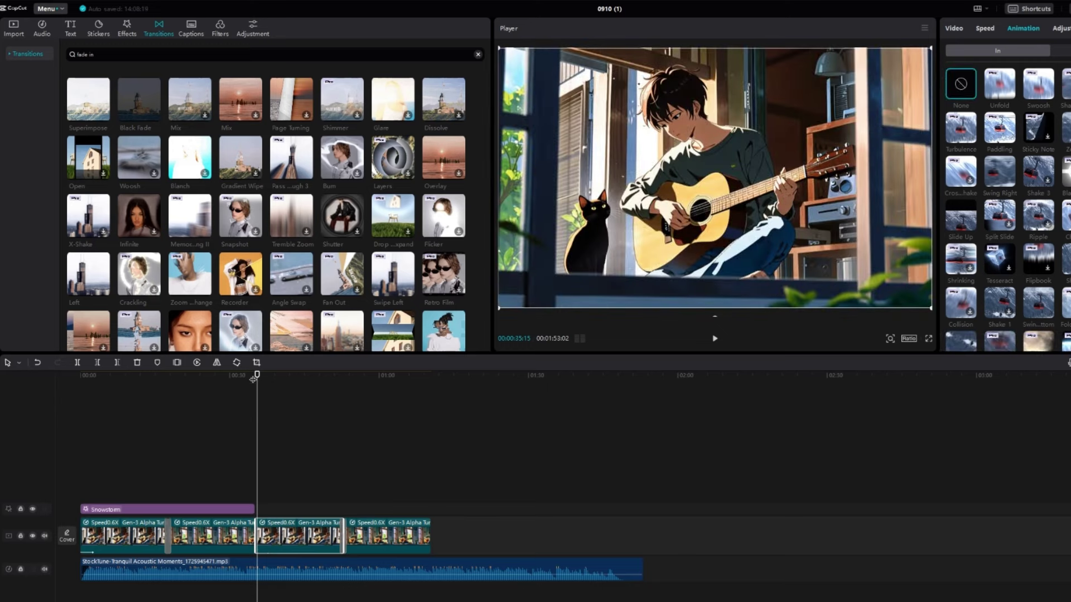
key("space")
Step: Duplicate all four video clips with their transitions and place the copies directly after the fourth clip
left_click(413, 537)
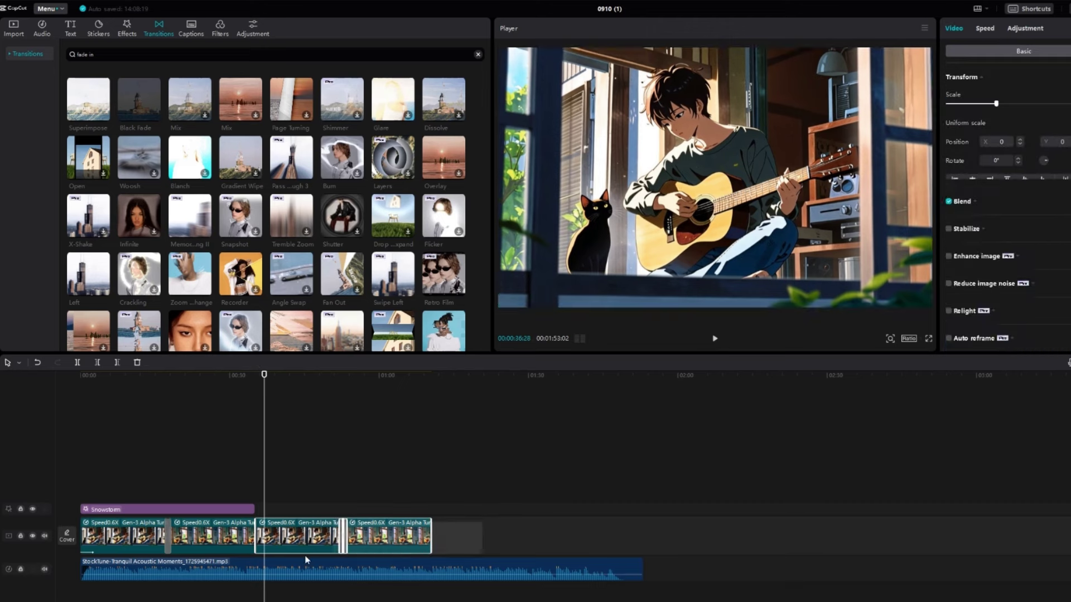
left_click(160, 547)
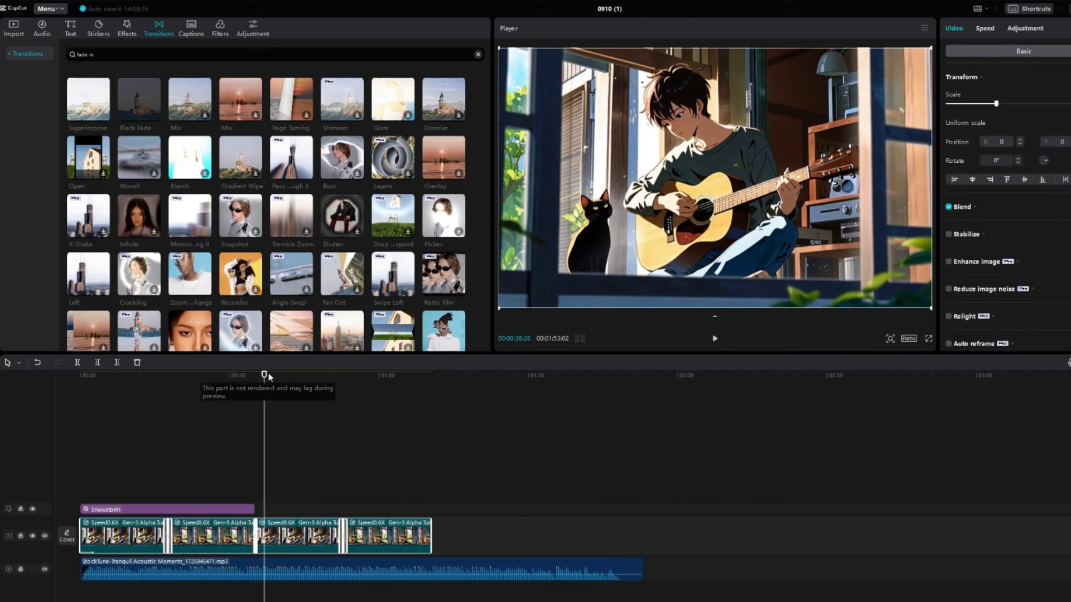
left_click(510, 534)
key("ctrl+a")
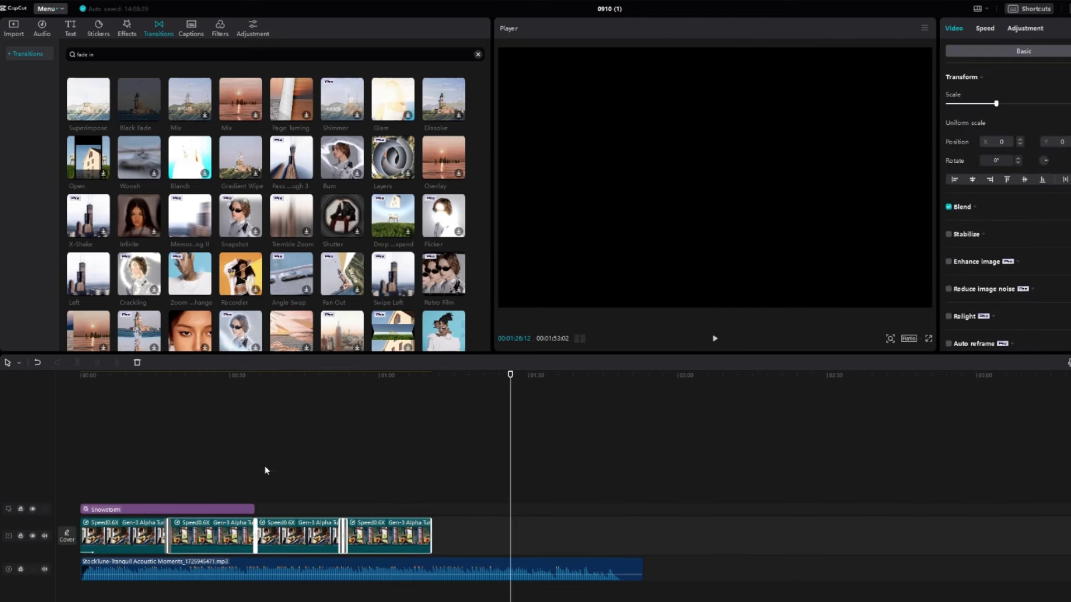
left_click_drag(511, 378, 457, 391)
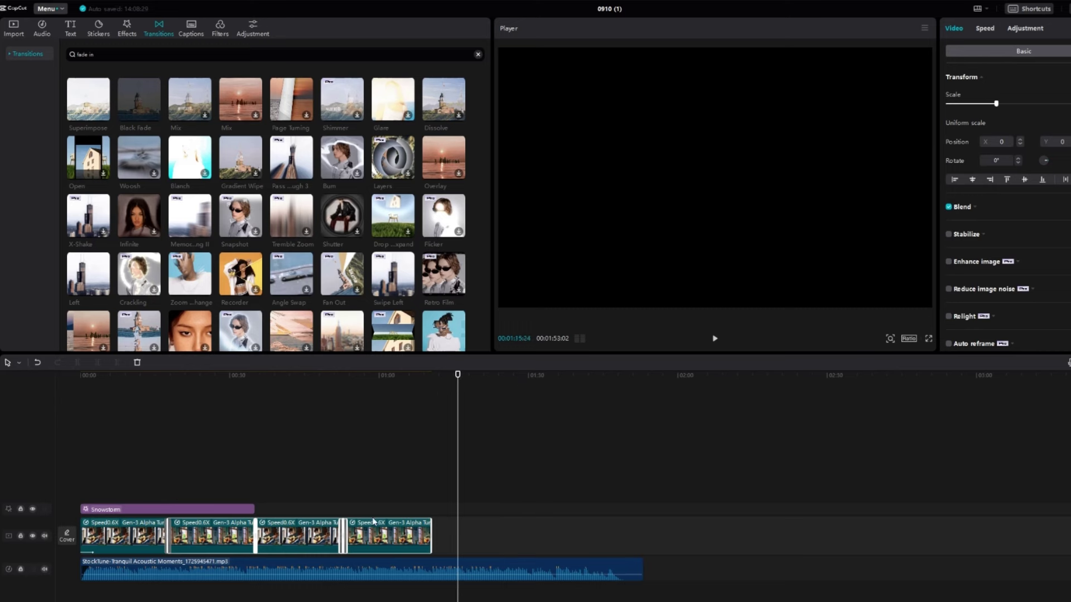
left_click(440, 534)
key("ctrl+a")
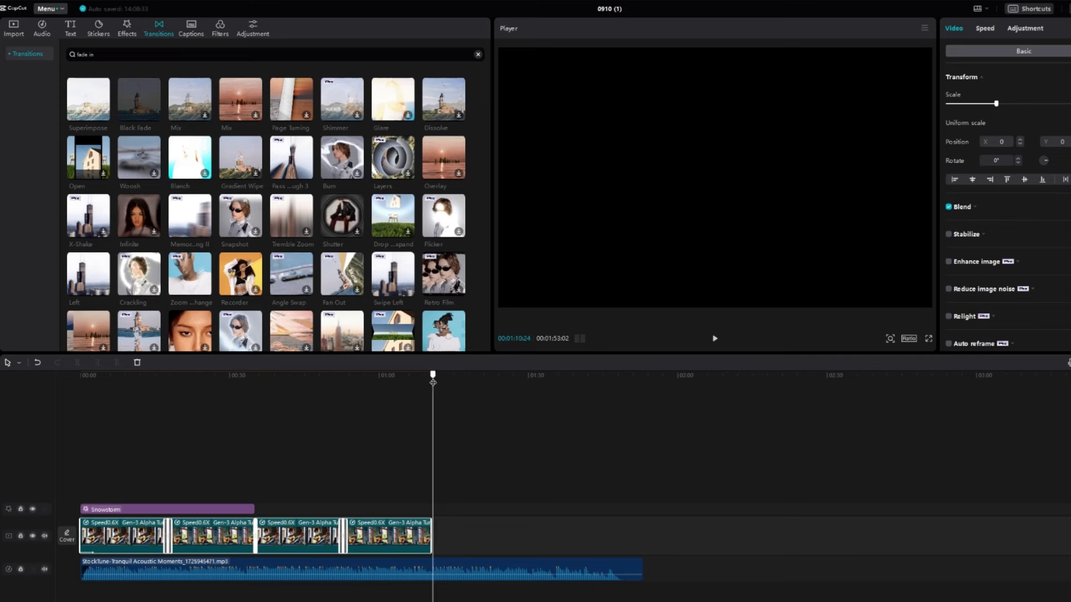
key("ctrl+v")
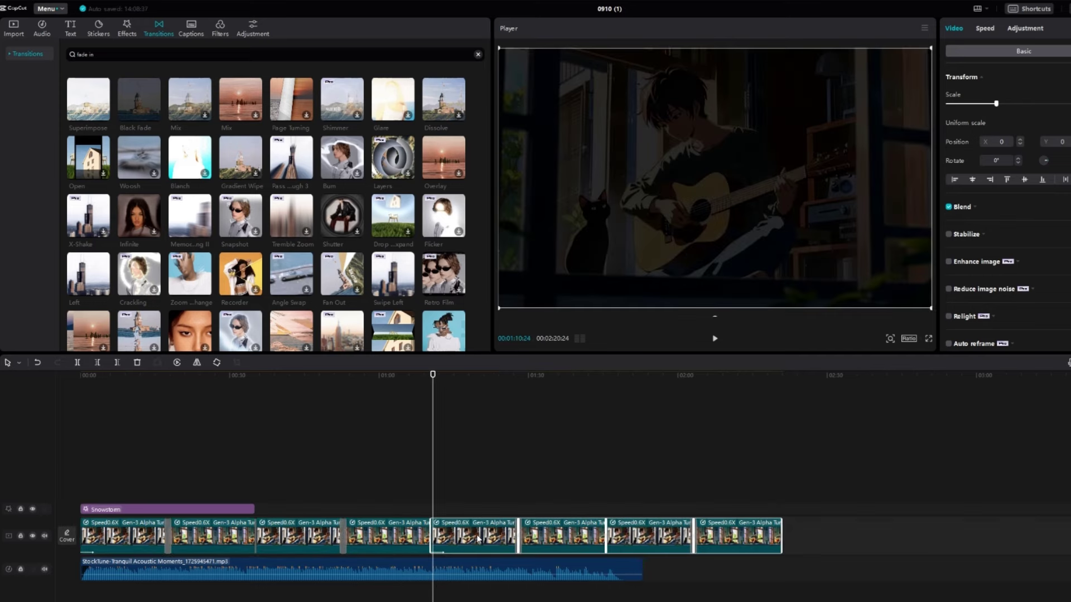
Step: Remove the fifth clip's entrance animation, add a Black Fade between the fourth and fifth clips, and play back the join
left_click(478, 538)
left_click(1025, 35)
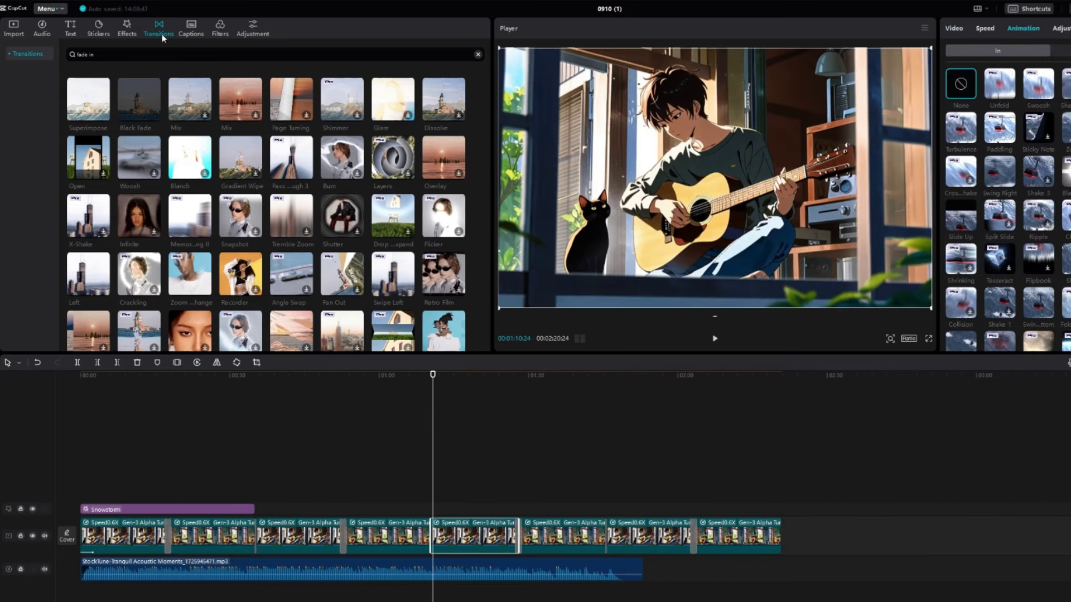
left_click_drag(133, 98, 430, 536)
left_click(423, 499)
key("space")
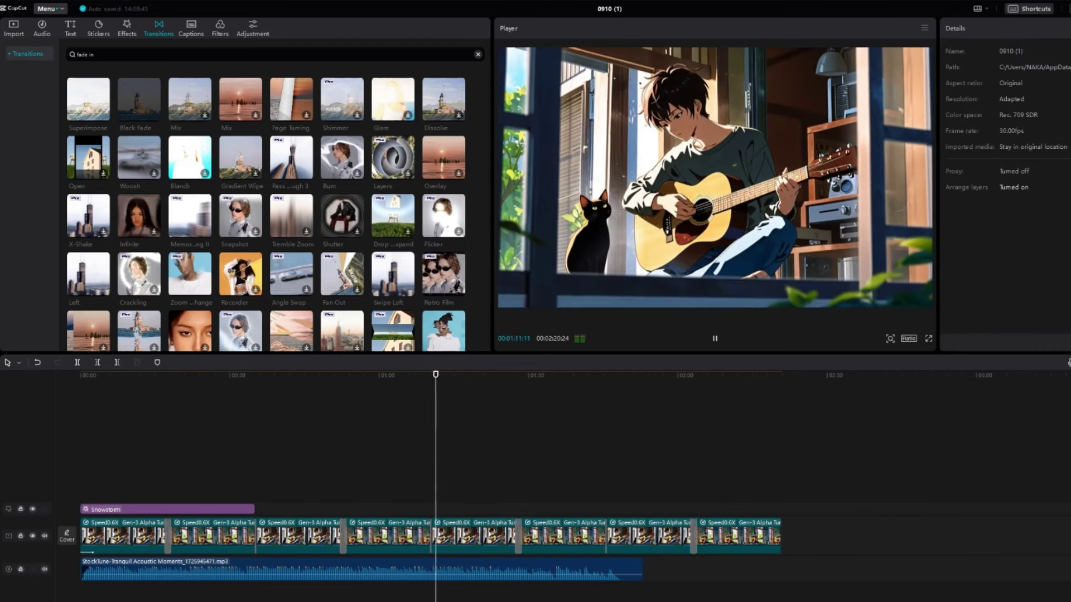
key("space")
Step: Extend the Snowstorm effect to shortly before the end of the music track
left_click(231, 511)
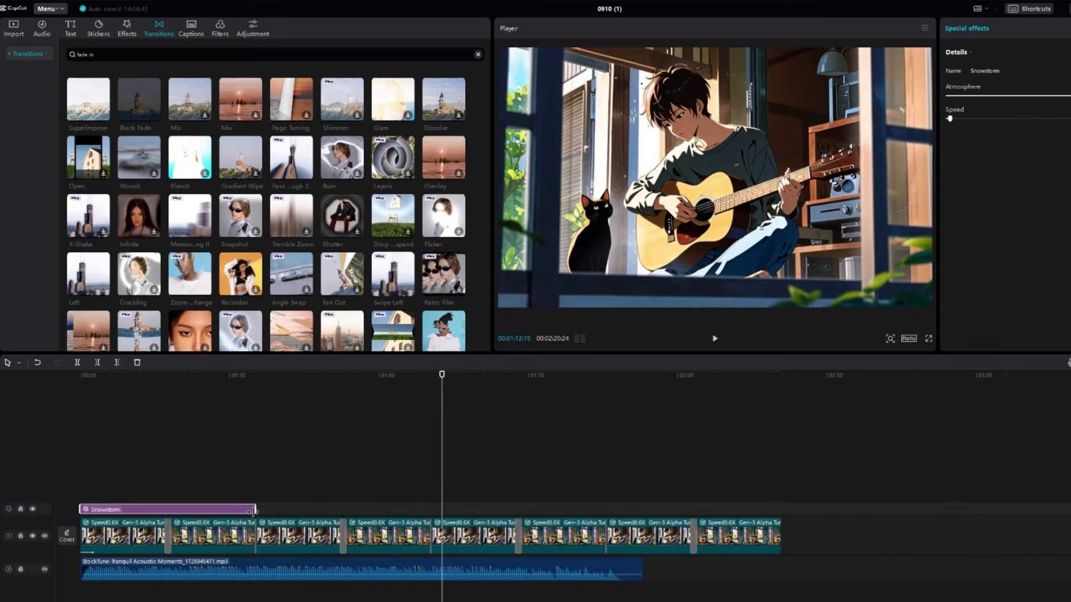
left_click_drag(254, 509, 626, 508)
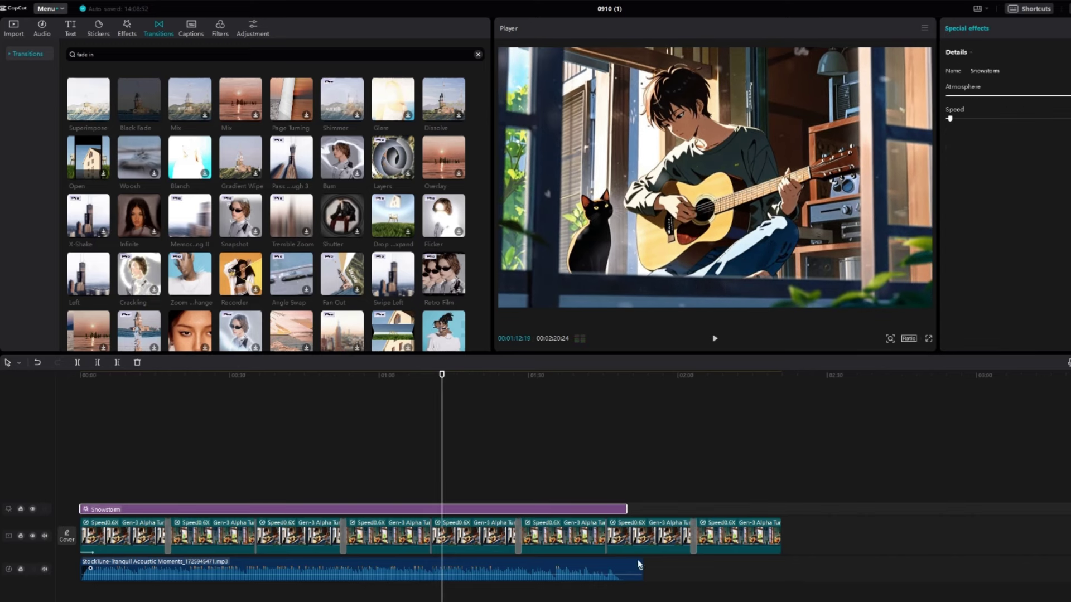
Step: Split the snow effect, video and music tracks together at 00:01:48:18 and delete everything after the cut
left_click(614, 377)
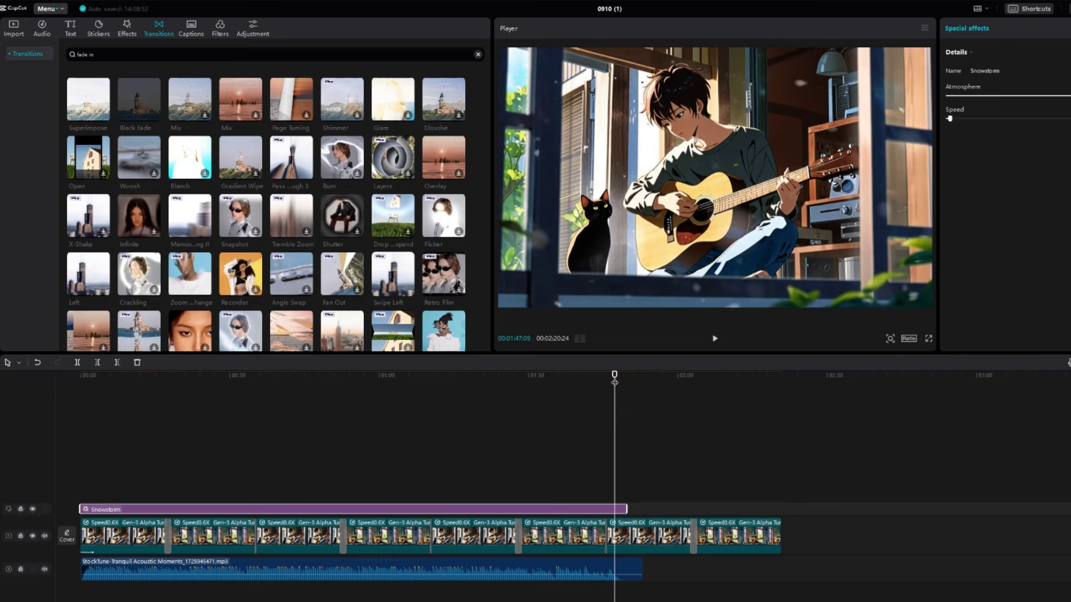
key("ctrl+a")
left_click_drag(614, 375, 620, 375)
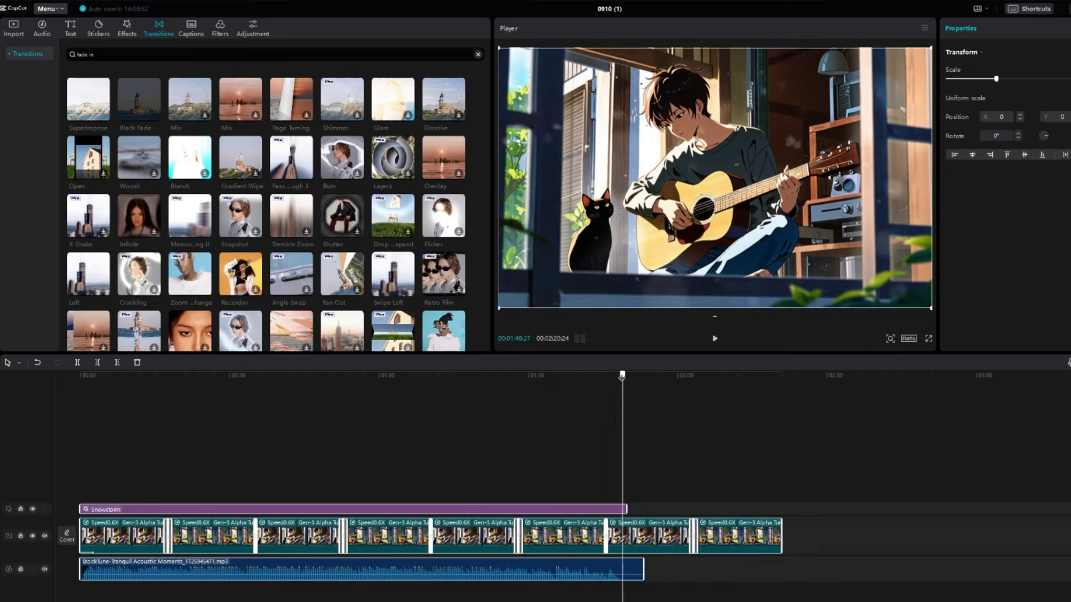
left_click(77, 366)
left_click_drag(817, 473, 627, 587)
key("Delete")
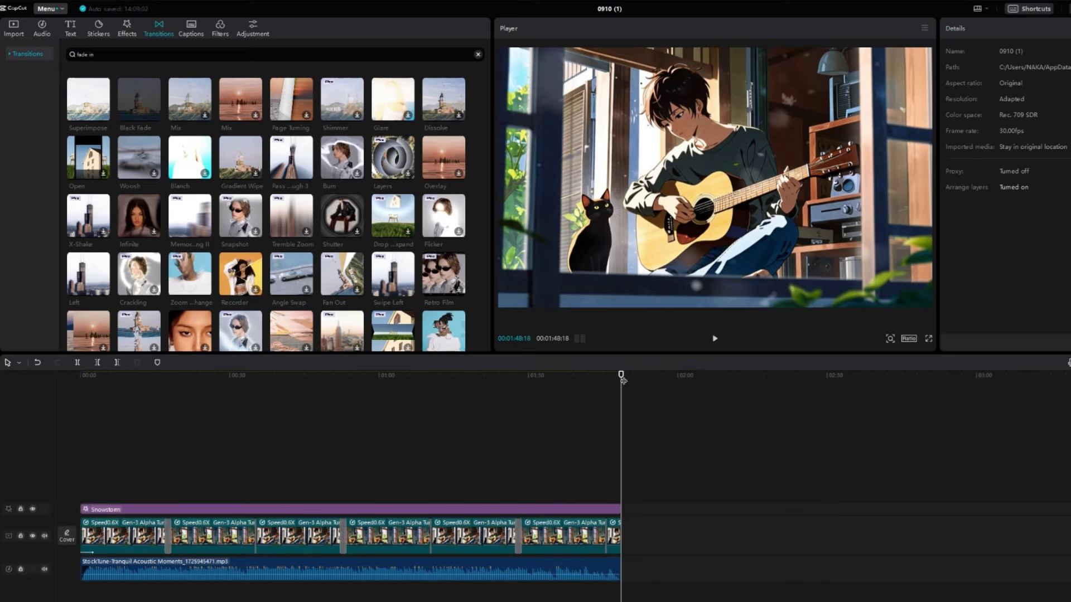
Step: Play back the trimmed ending, and preview the video from the beginning through the first clips
left_click_drag(623, 374, 572, 375)
key("space")
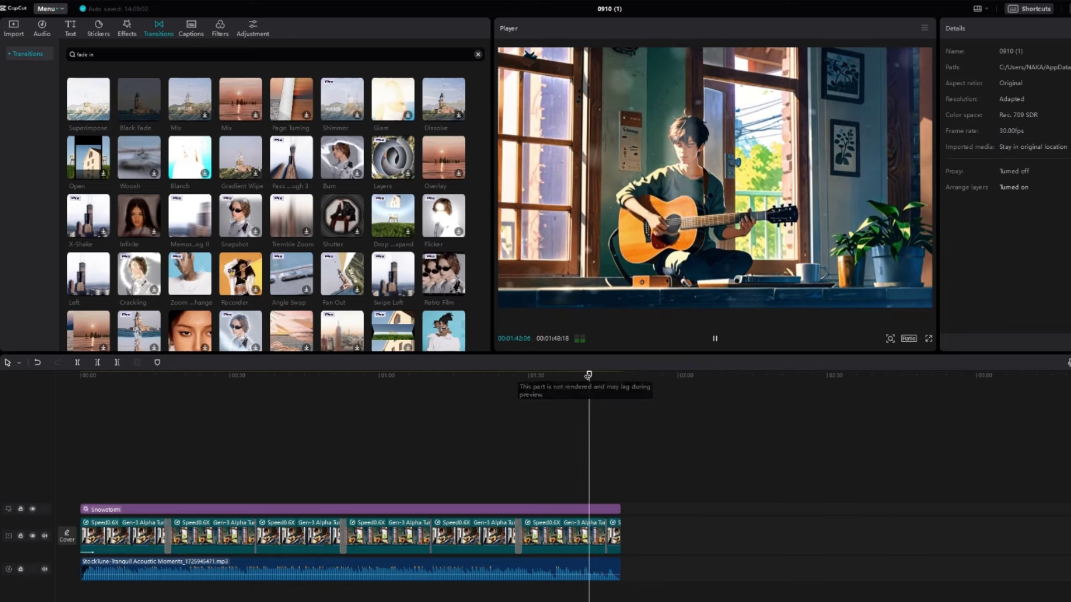
left_click_drag(588, 375, 82, 390)
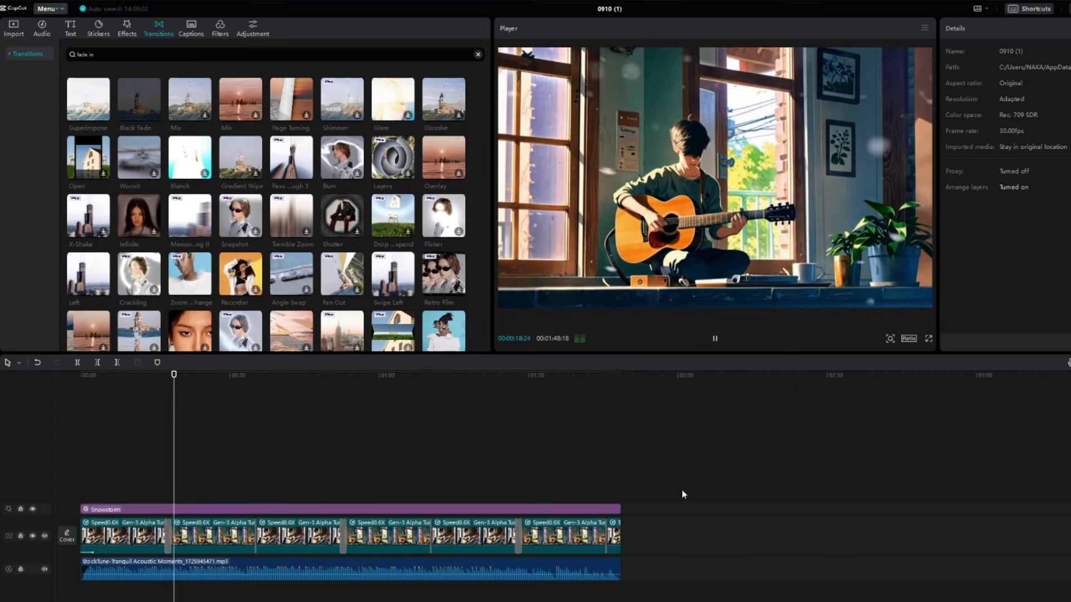
key("space")
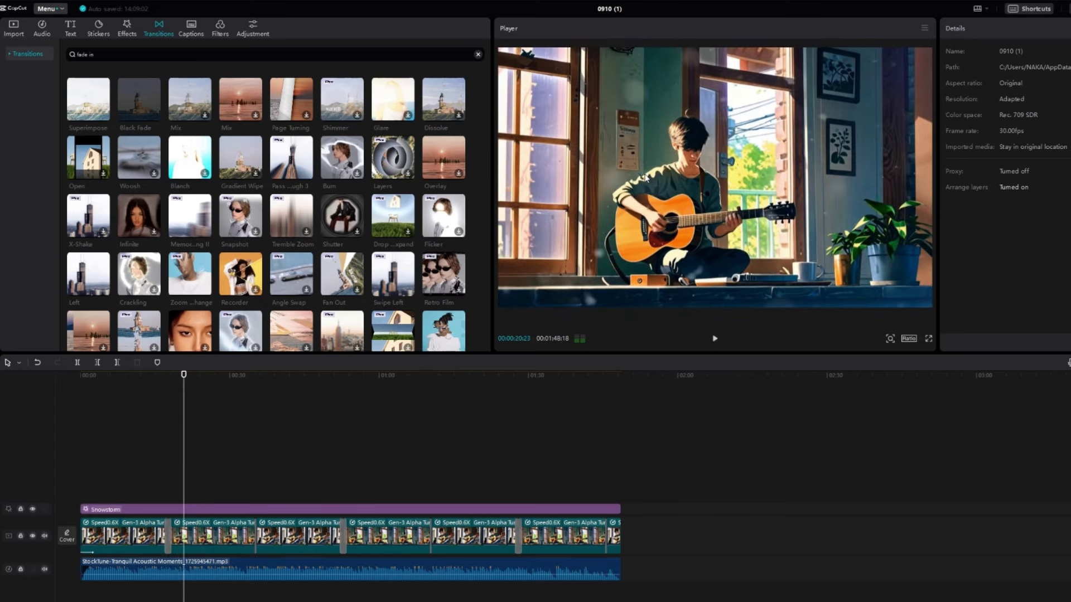
key("space")
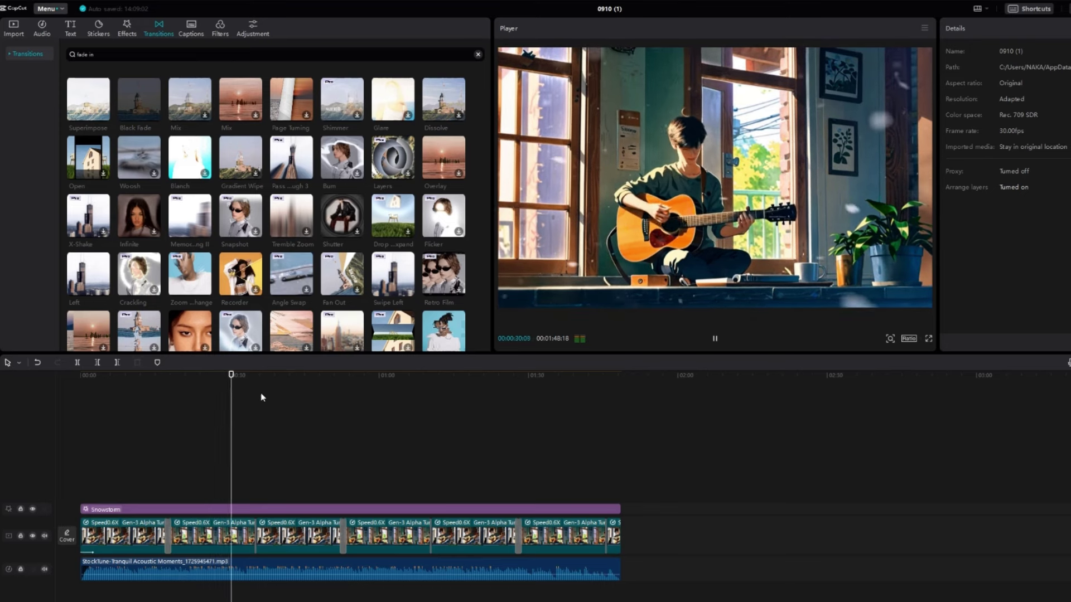
key("space")
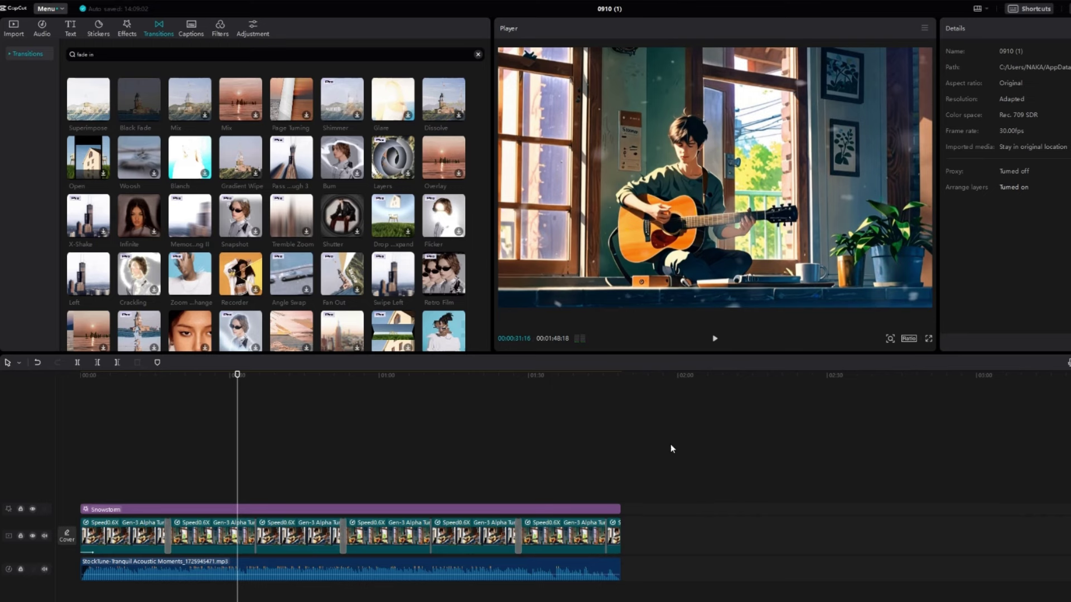
Step: Review the project's video export settings and close them without exporting
key("ctrl+e")
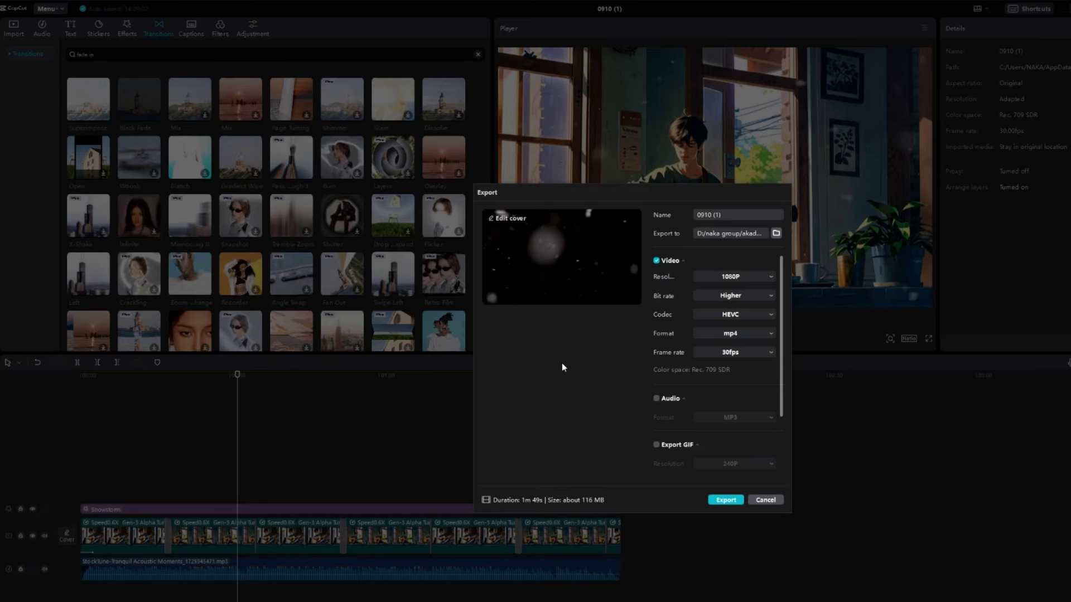
left_click(751, 499)
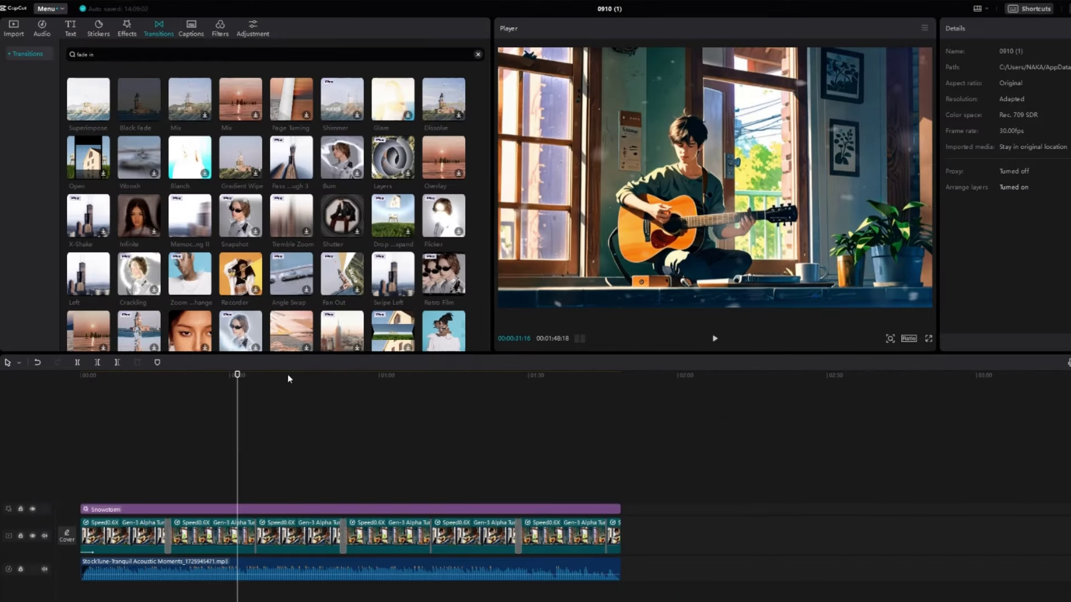
Step: Return the playhead to the start of the timeline and briefly preview the opening fade-in
mouse_move(286, 374)
left_mouse_down()
mouse_move(414, 375)
mouse_move(269, 380)
left_mouse_up()
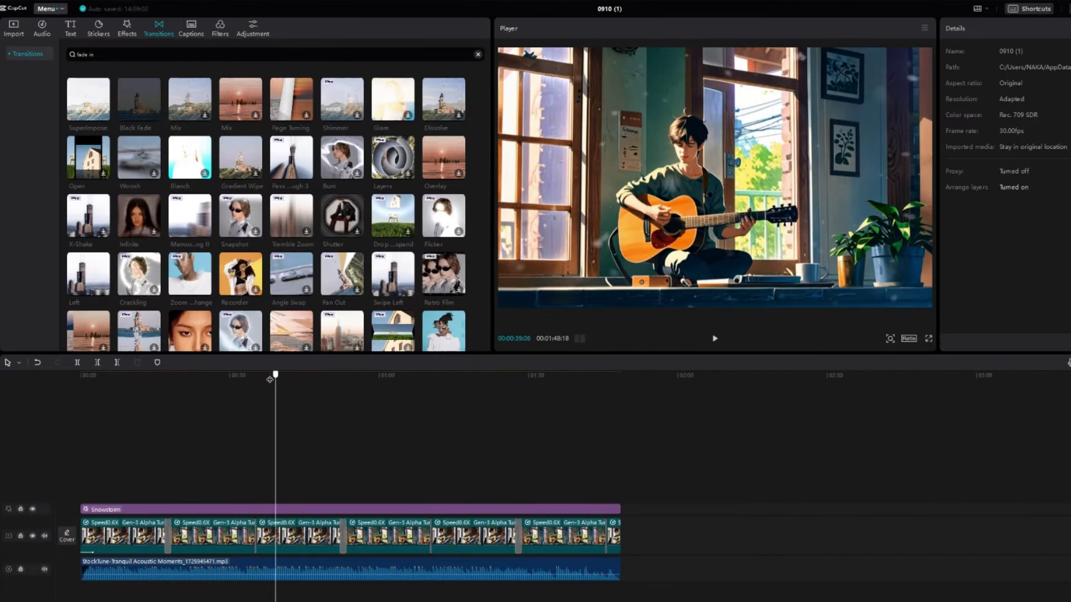
left_click_drag(130, 374, 81, 375)
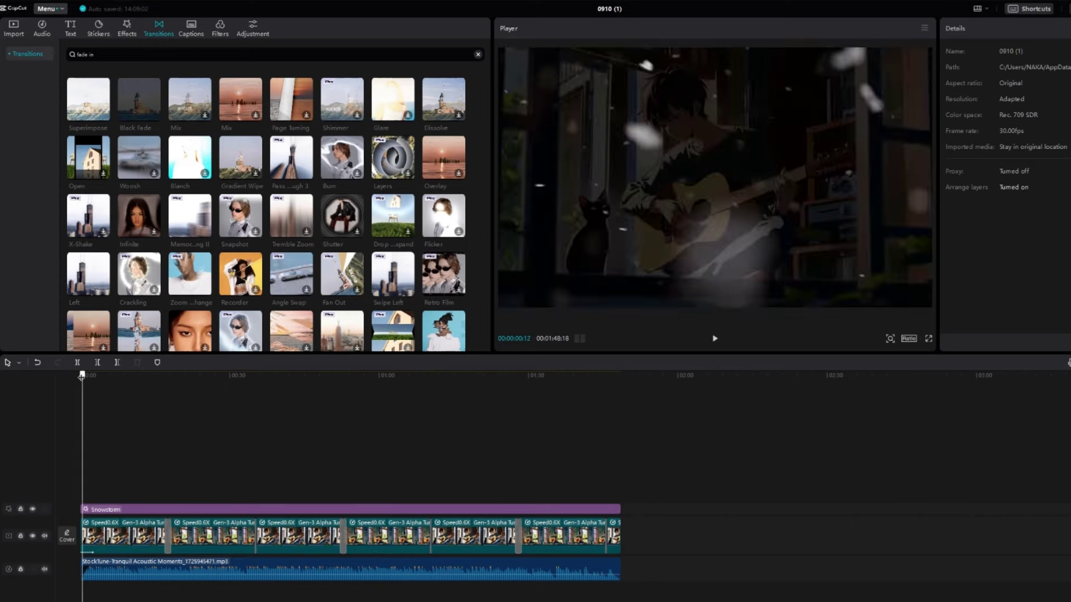
key("space")
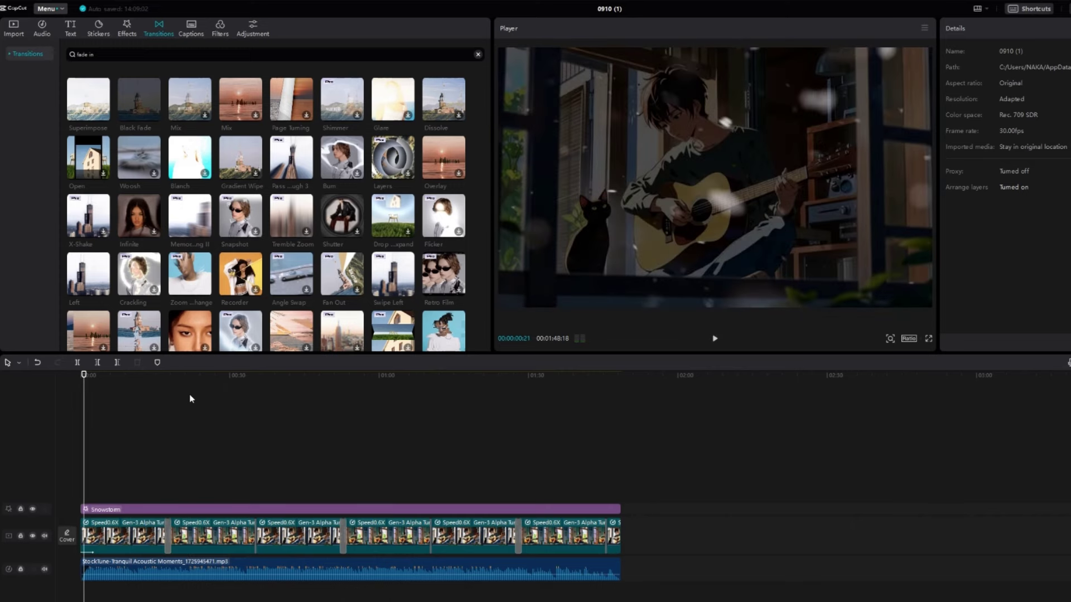